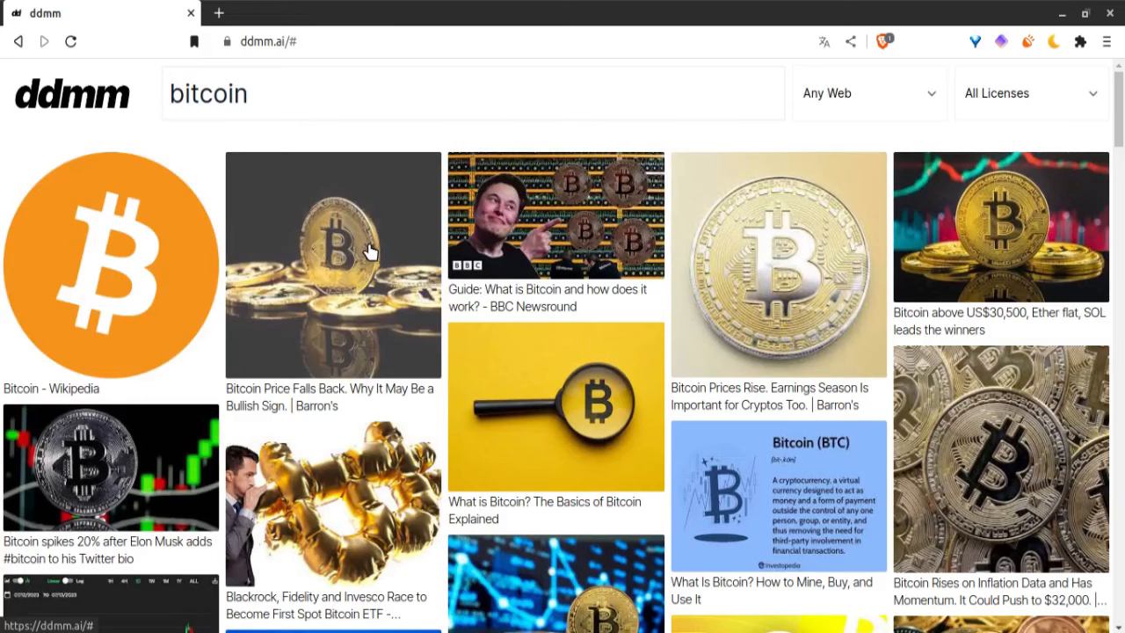
- Open the "Bitcoin Price Falls Back. Why It May Be a Bullish Sign" image from the bitcoin search results
{"action": "left_click", "coordinate": [369, 251]}
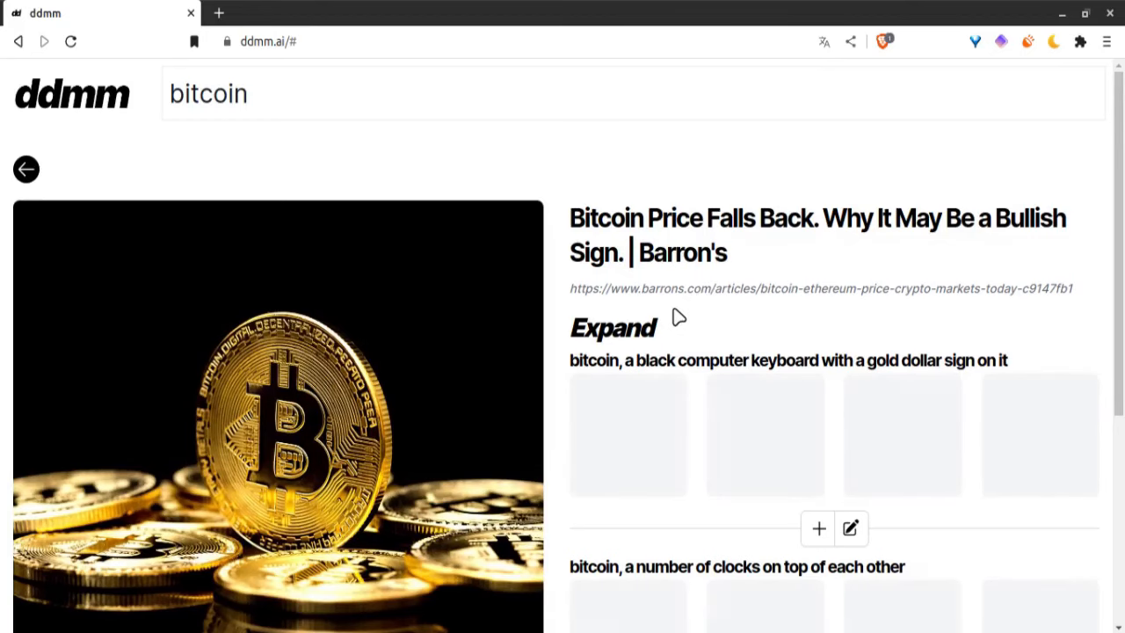
{"action": "scroll", "coordinate": [678, 316], "scroll_direction": "down", "scroll_amount": 4}
{"action": "scroll", "coordinate": [677, 317], "scroll_direction": "up", "scroll_amount": 3}
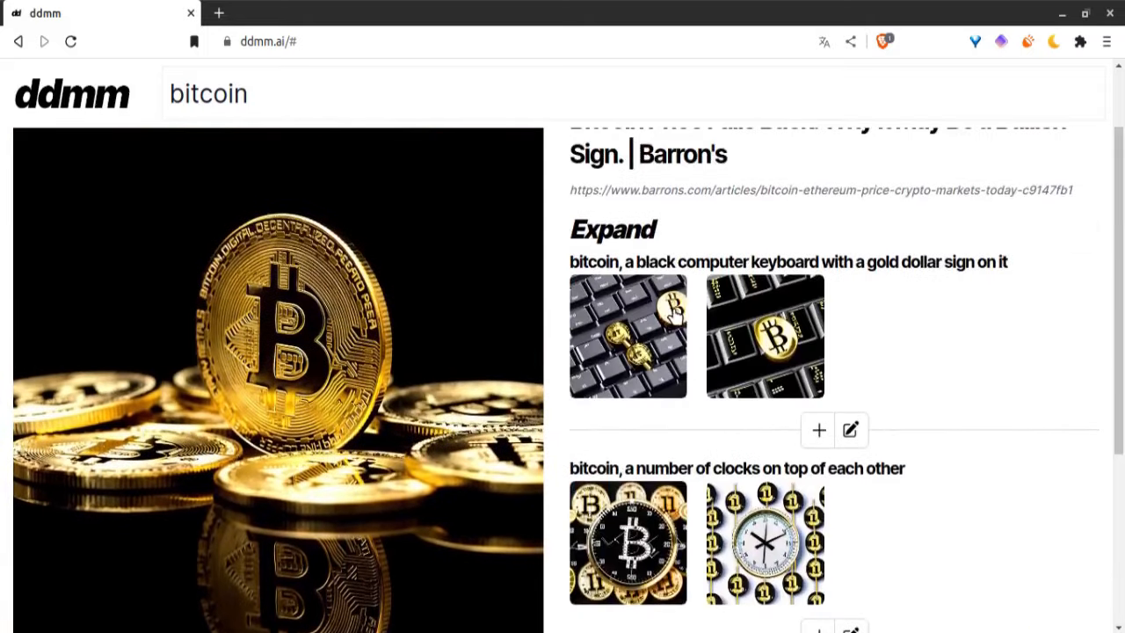
- Examine the generated keyboard and clock images under Expand and the coin images under Variation
{"action": "scroll", "coordinate": [695, 254], "scroll_direction": "down", "scroll_amount": 3}
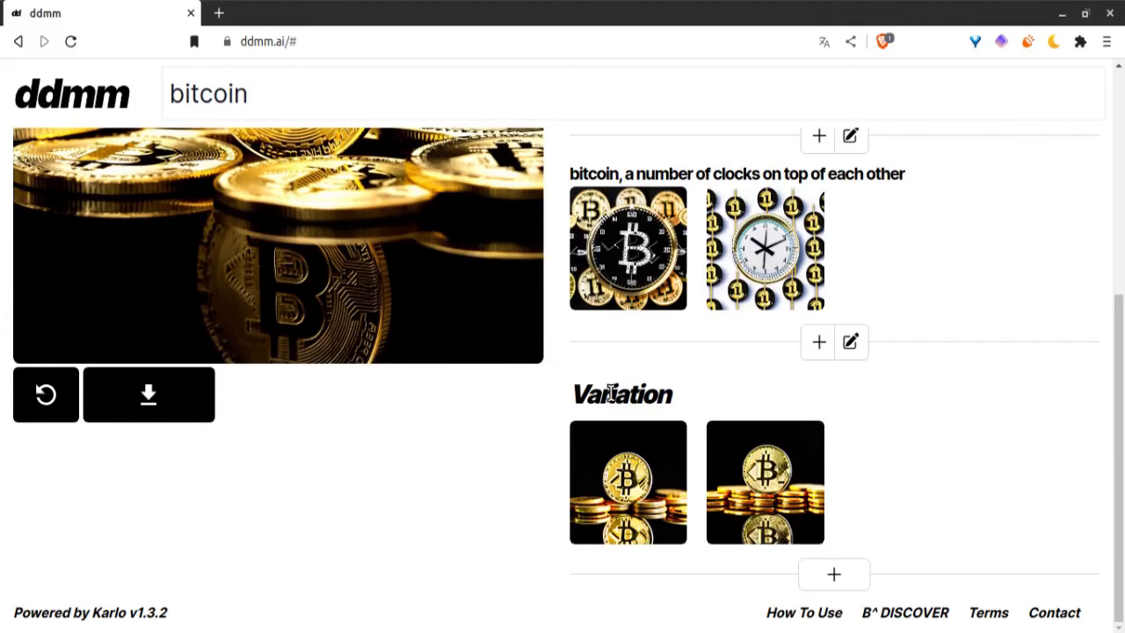
{"action": "scroll", "coordinate": [610, 394], "scroll_direction": "up", "scroll_amount": 4}
{"action": "scroll", "coordinate": [698, 283], "scroll_direction": "down", "scroll_amount": 1}
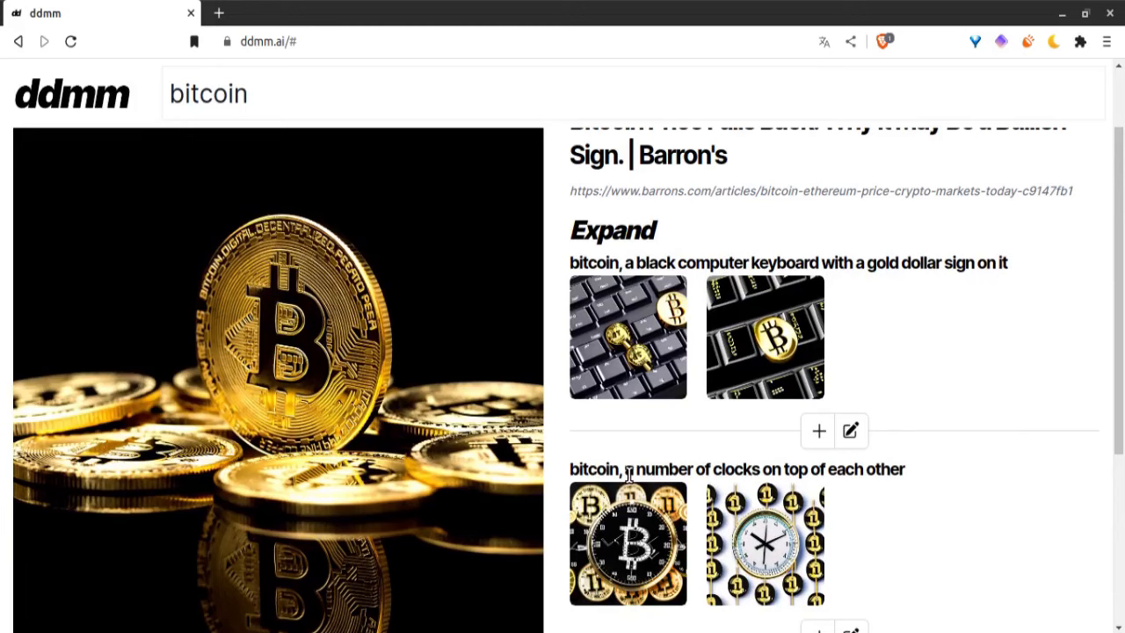
{"action": "scroll", "coordinate": [628, 475], "scroll_direction": "down", "scroll_amount": 3}
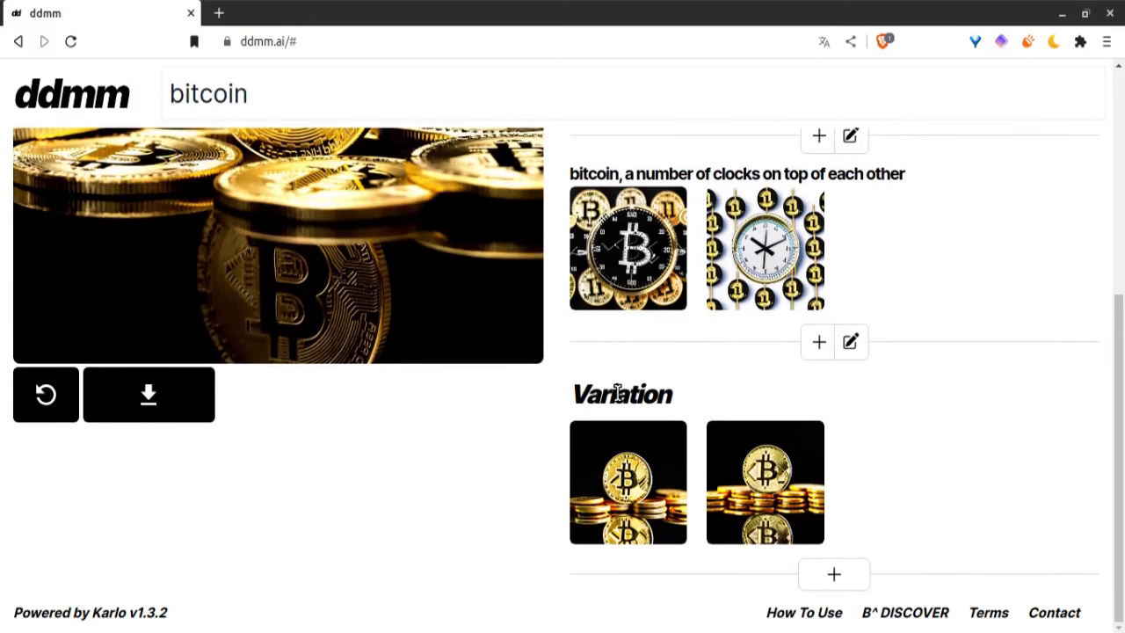
{"action": "scroll", "coordinate": [618, 392], "scroll_direction": "up", "scroll_amount": 3}
{"action": "scroll", "coordinate": [619, 400], "scroll_direction": "down", "scroll_amount": 1}
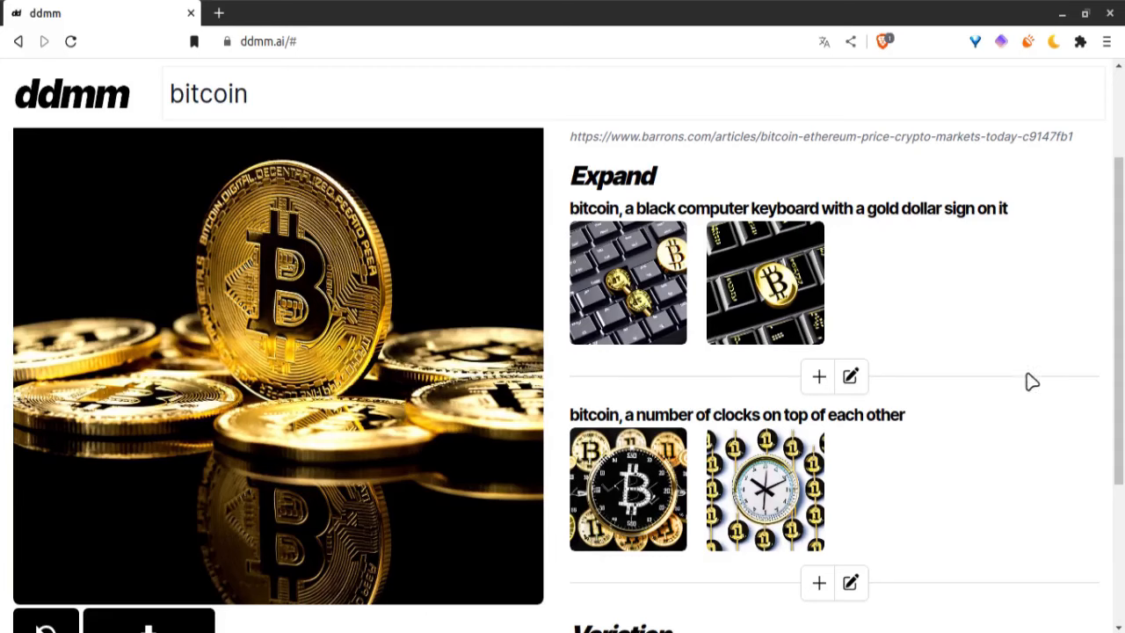
{"action": "scroll", "coordinate": [1027, 431], "scroll_direction": "down", "scroll_amount": 3}
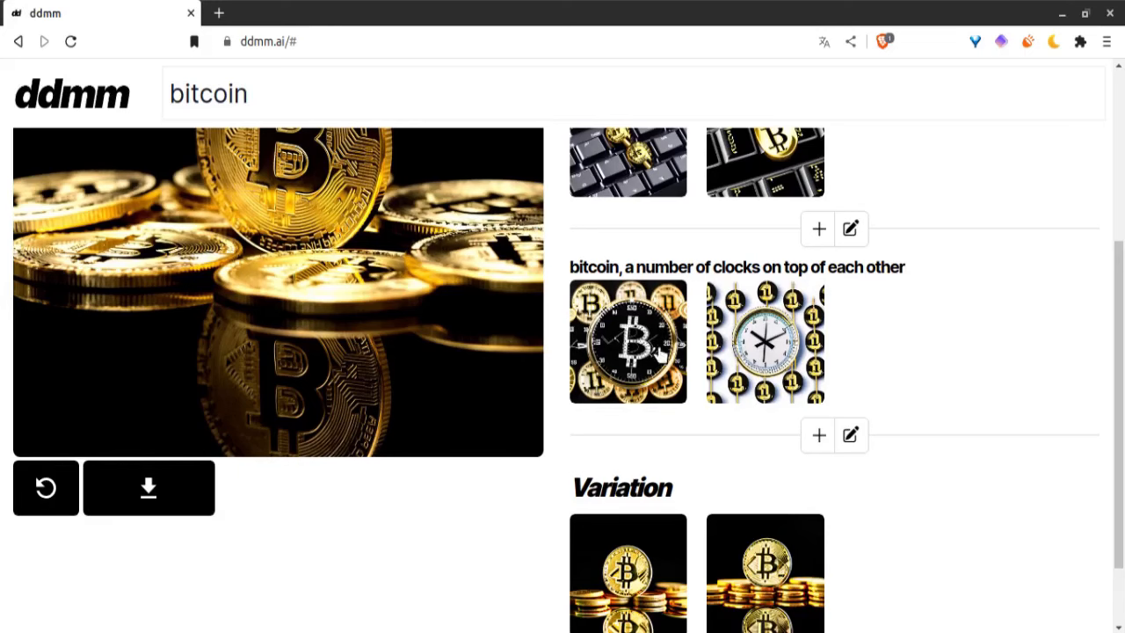
{"action": "scroll", "coordinate": [661, 413], "scroll_direction": "down", "scroll_amount": 2}
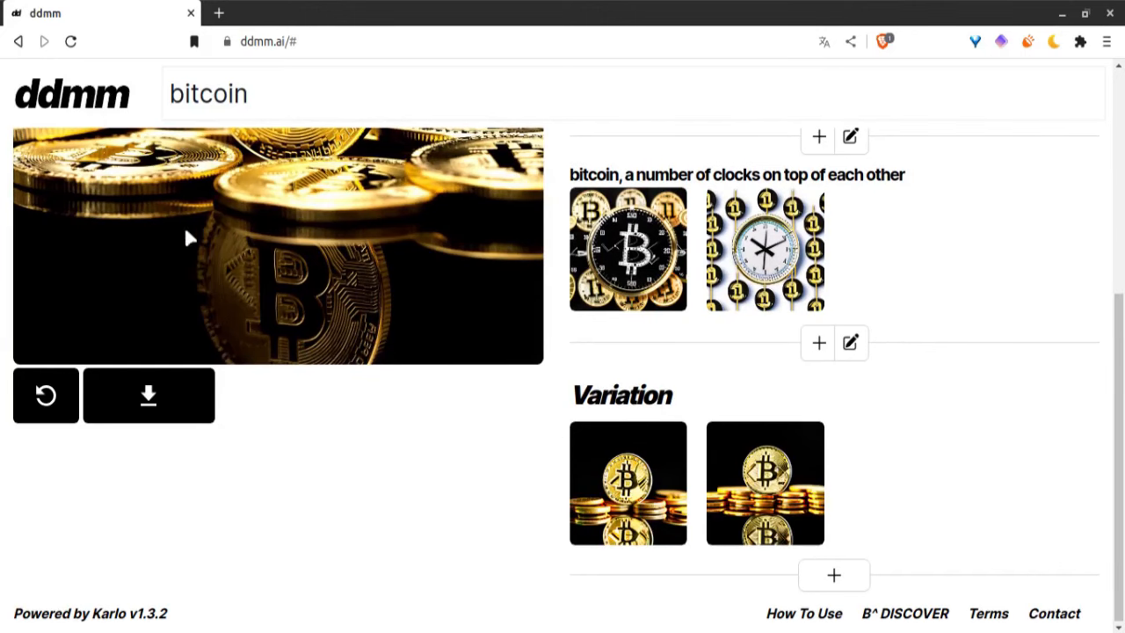
{"action": "scroll", "coordinate": [189, 241], "scroll_direction": "up", "scroll_amount": 4}
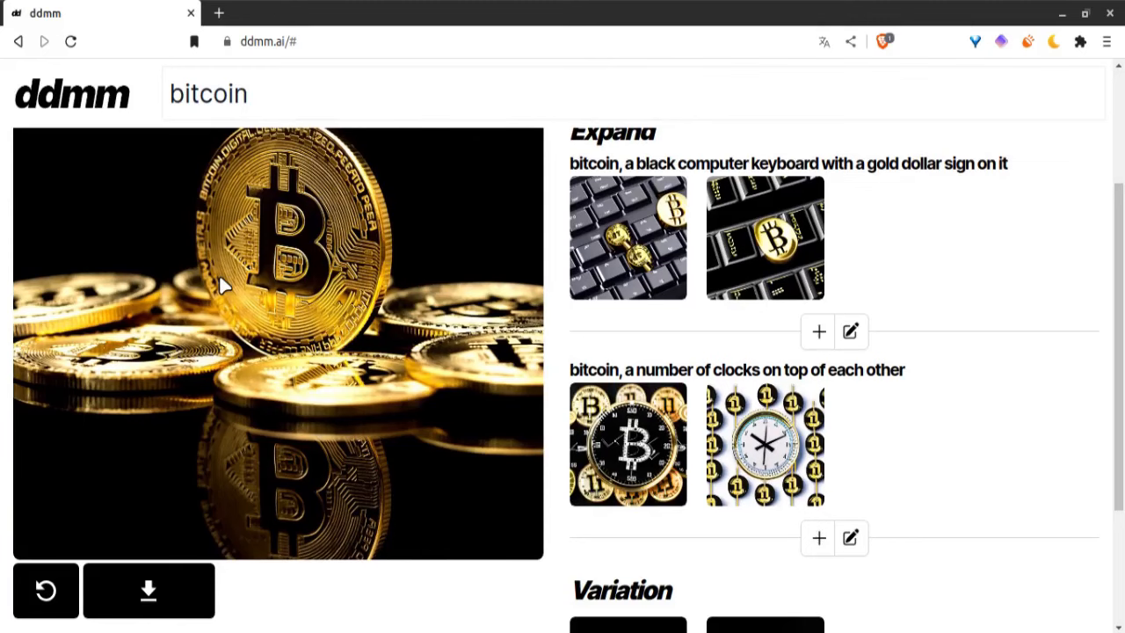
{"action": "scroll", "coordinate": [219, 273], "scroll_direction": "up", "scroll_amount": 1}
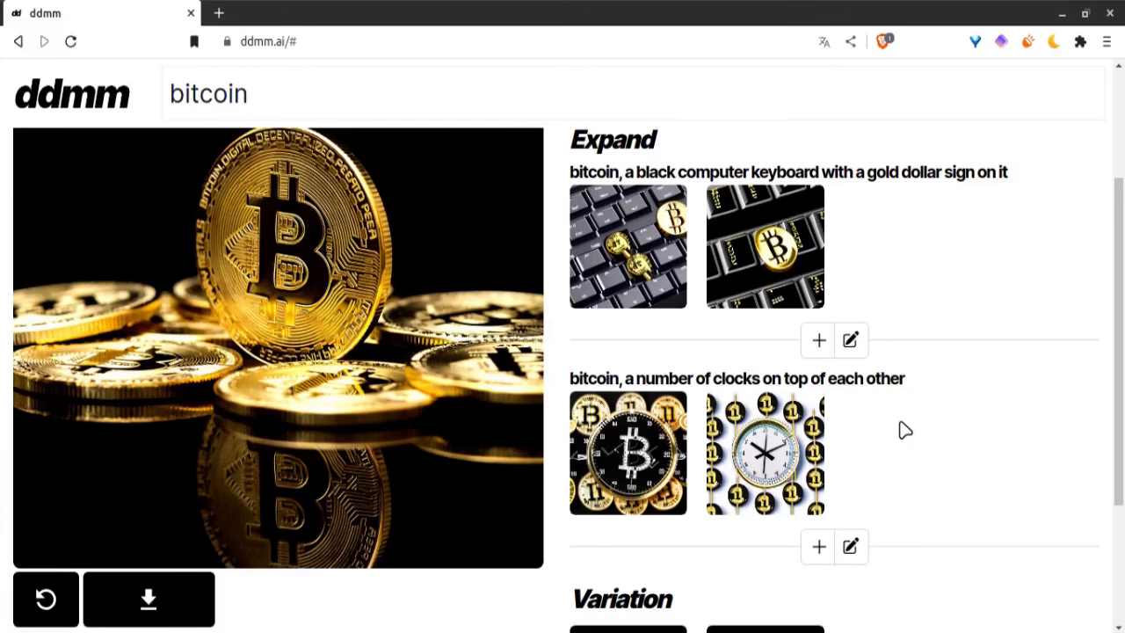
{"action": "scroll", "coordinate": [903, 429], "scroll_direction": "down", "scroll_amount": 3}
{"action": "scroll", "coordinate": [905, 429], "scroll_direction": "up", "scroll_amount": 5}
{"action": "scroll", "coordinate": [905, 430], "scroll_direction": "down", "scroll_amount": 3}
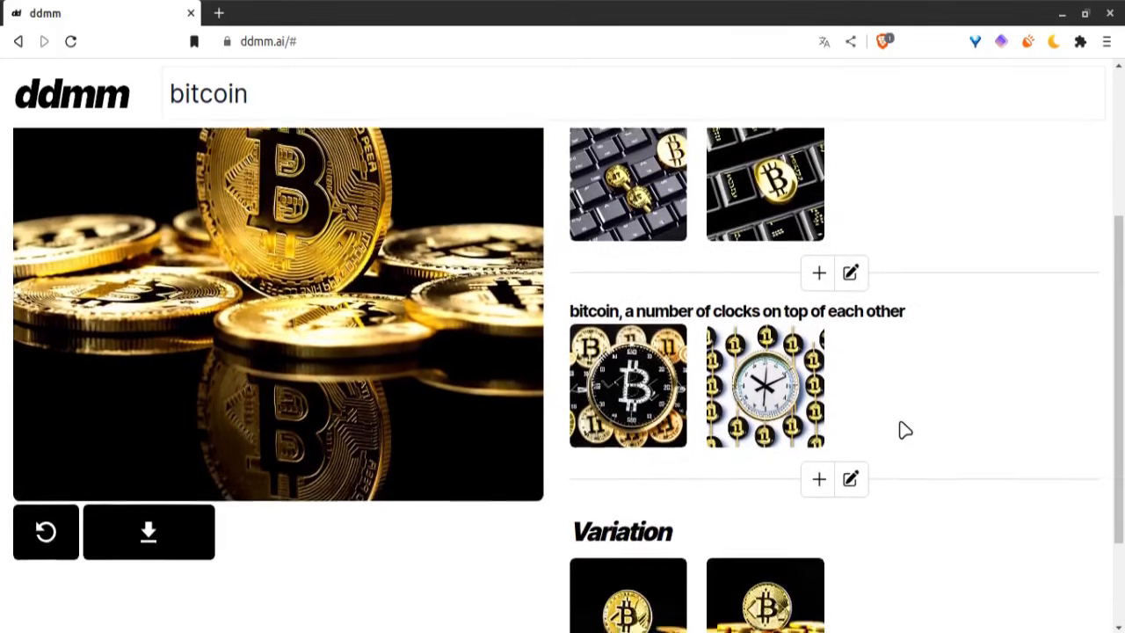
- Preview both images generated for the prompt "bitcoin, a black computer keyboard with a gold dollar sign on it", comparing them back and forth
{"action": "scroll", "coordinate": [905, 430], "scroll_direction": "up", "scroll_amount": 4}
{"action": "left_click", "coordinate": [603, 404]}
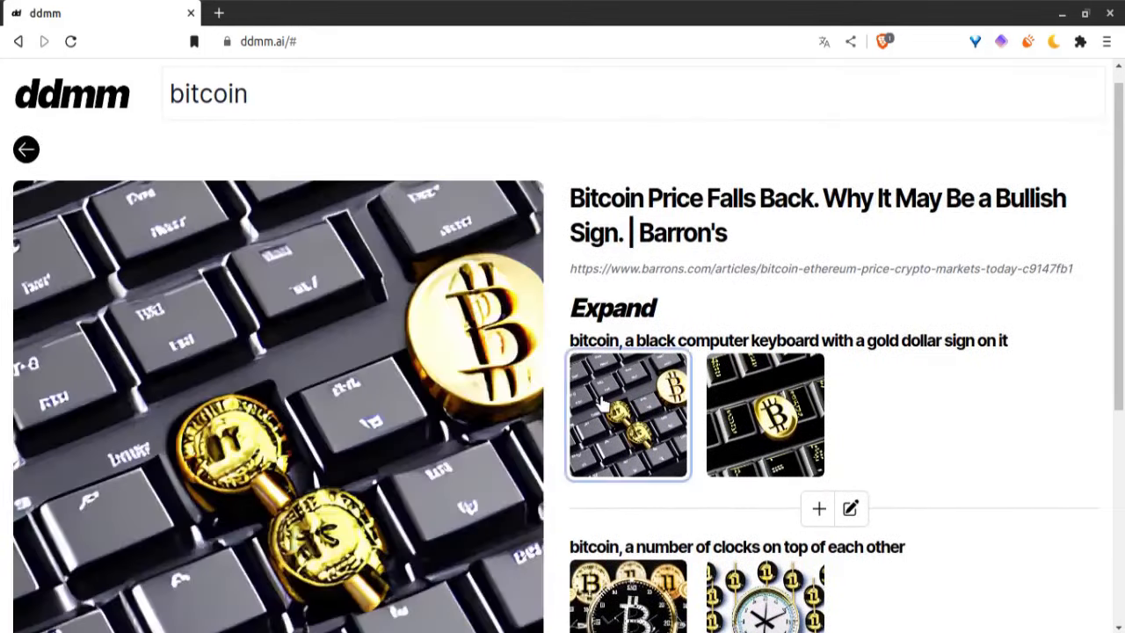
{"action": "scroll", "coordinate": [602, 402], "scroll_direction": "down", "scroll_amount": 2}
{"action": "scroll", "coordinate": [603, 405], "scroll_direction": "up", "scroll_amount": 1}
{"action": "left_click", "coordinate": [766, 349]}
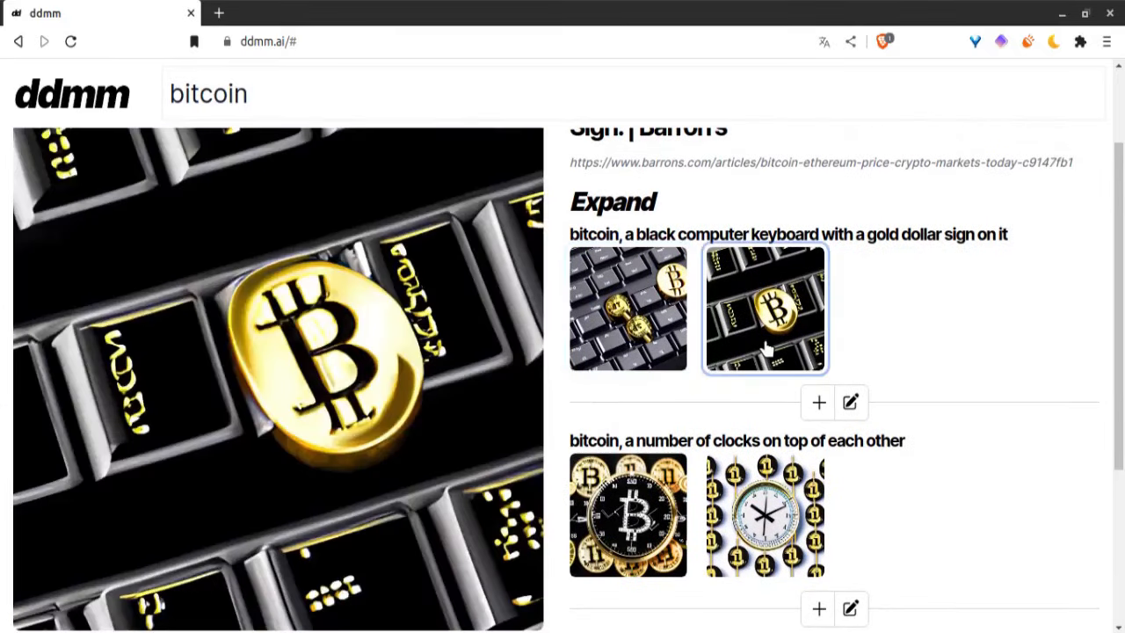
{"action": "left_click", "coordinate": [655, 328]}
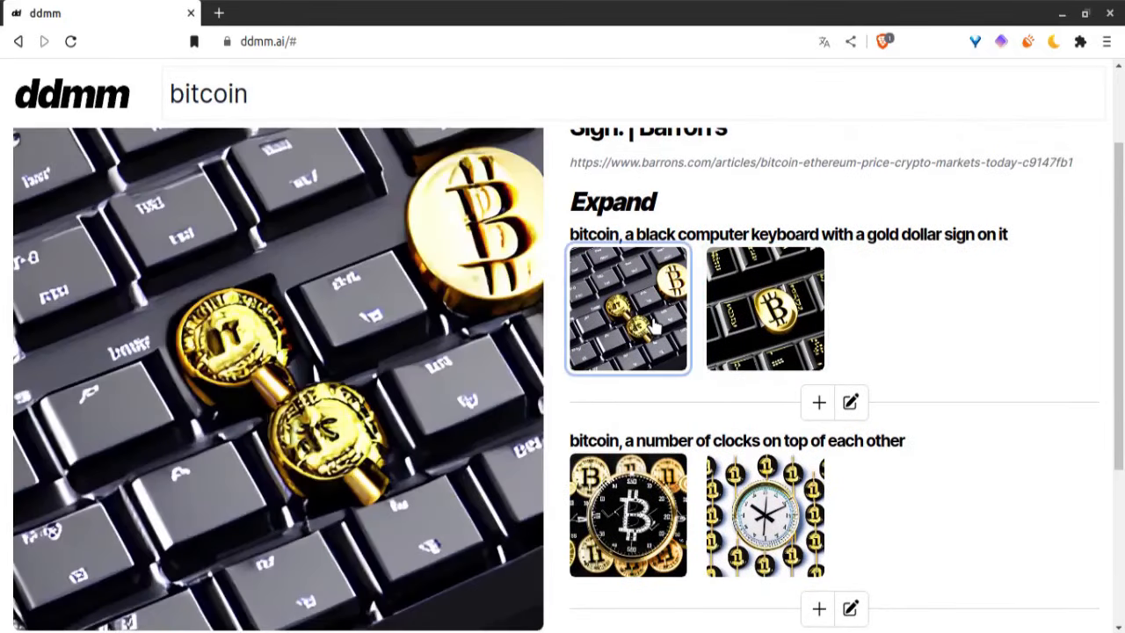
{"action": "left_click", "coordinate": [783, 340]}
- Preview both images generated for the prompt "bitcoin, a number of clocks on top of each other"
{"action": "left_click_drag", "start_coordinate": [636, 230], "coordinate": [819, 233]}
{"action": "scroll", "coordinate": [819, 237], "scroll_direction": "down", "scroll_amount": 3}
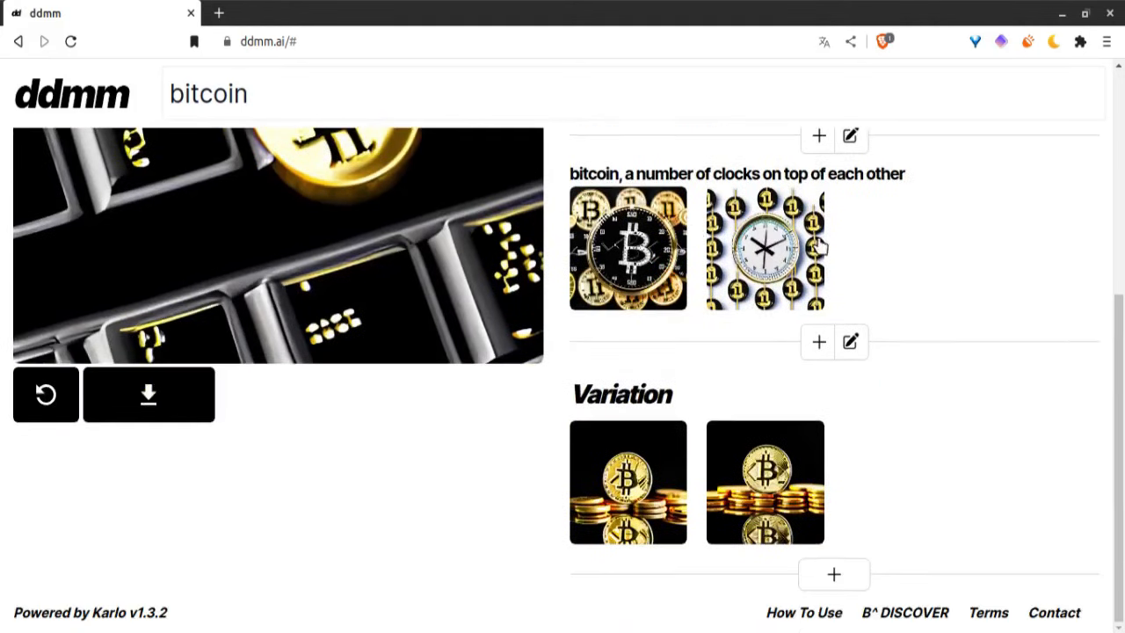
{"action": "left_click", "coordinate": [636, 227]}
{"action": "scroll", "coordinate": [636, 226], "scroll_direction": "up", "scroll_amount": 3}
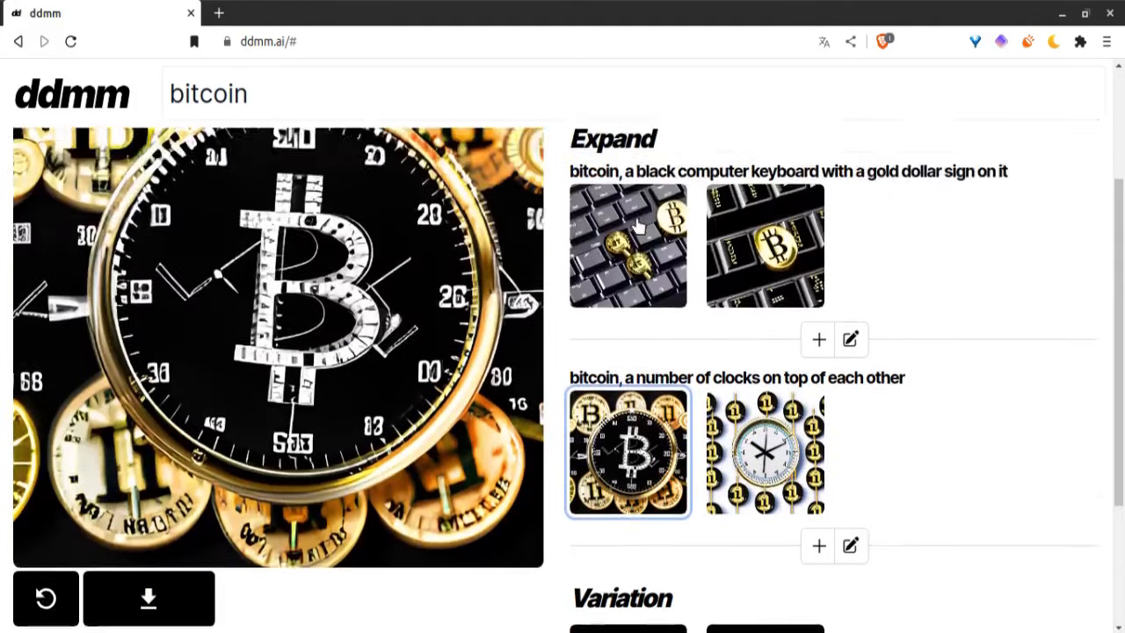
{"action": "scroll", "coordinate": [636, 226], "scroll_direction": "down", "scroll_amount": 1}
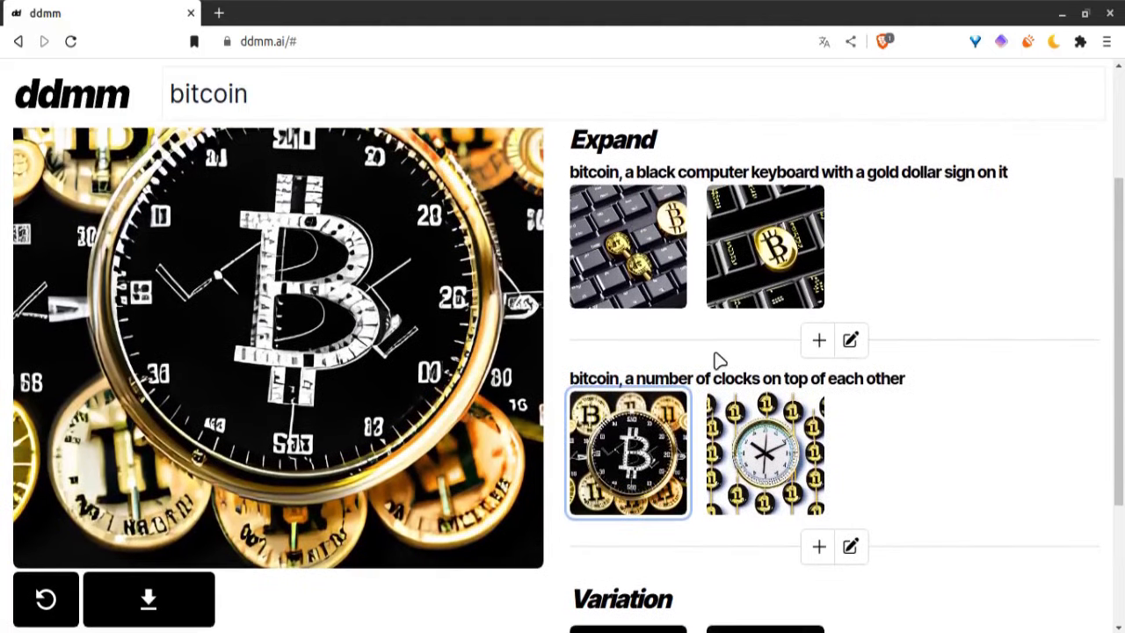
{"action": "double_click", "coordinate": [743, 460]}
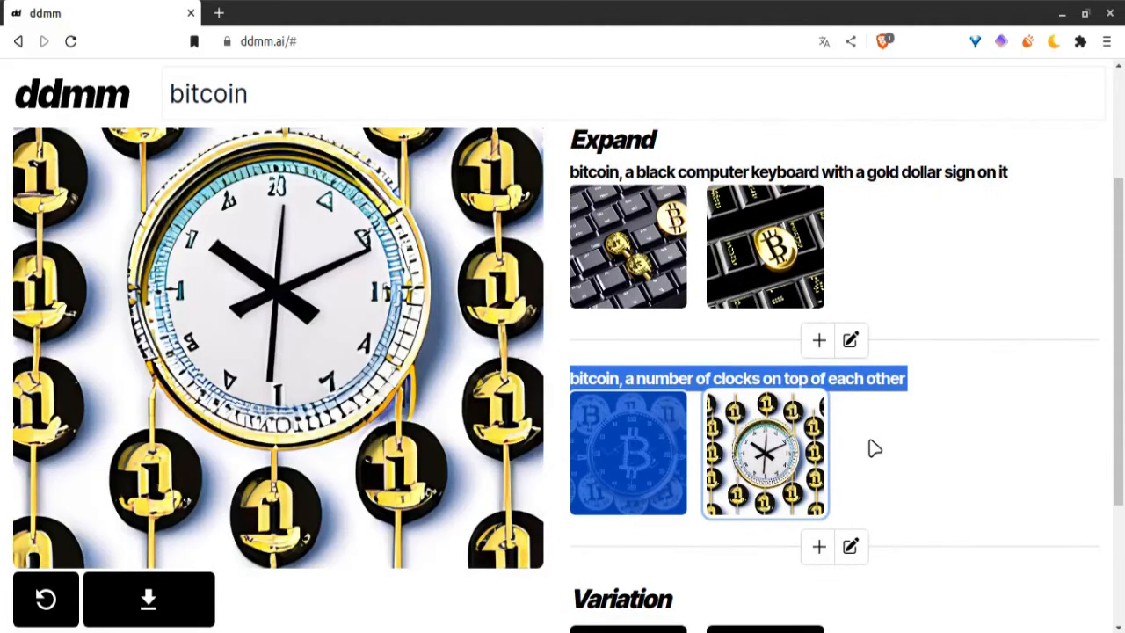
- Preview both Variation images of the coin and restore the original image in the large preview
{"action": "scroll", "coordinate": [874, 448], "scroll_direction": "down", "scroll_amount": 3}
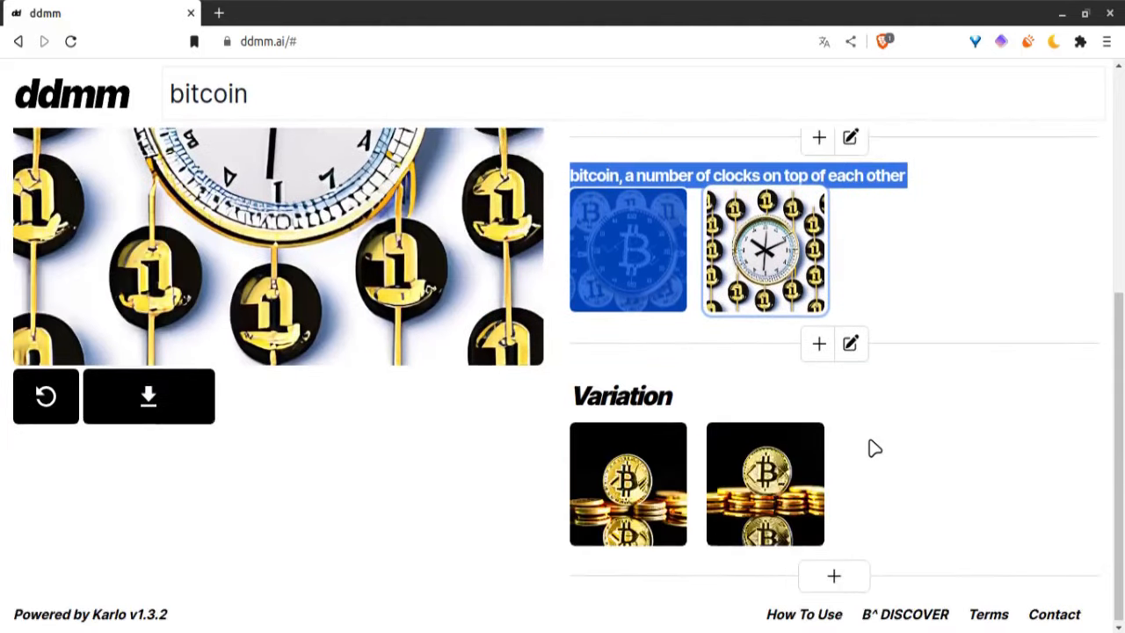
{"action": "left_click", "coordinate": [673, 474]}
{"action": "scroll", "coordinate": [673, 475], "scroll_direction": "down", "scroll_amount": 2}
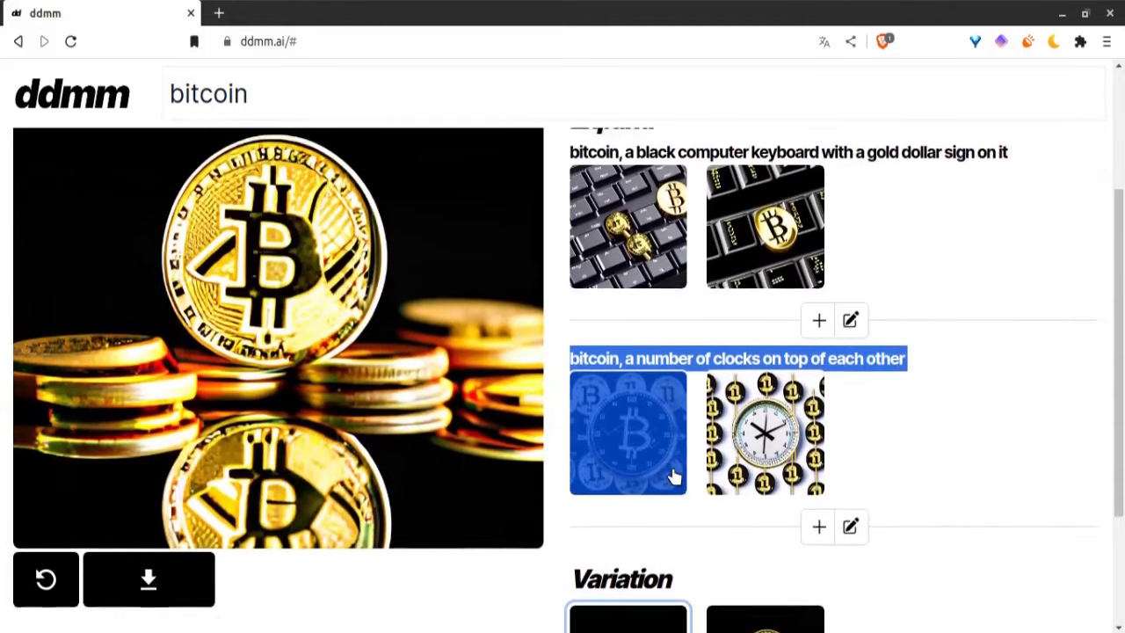
{"action": "scroll", "coordinate": [673, 472], "scroll_direction": "down", "scroll_amount": 2}
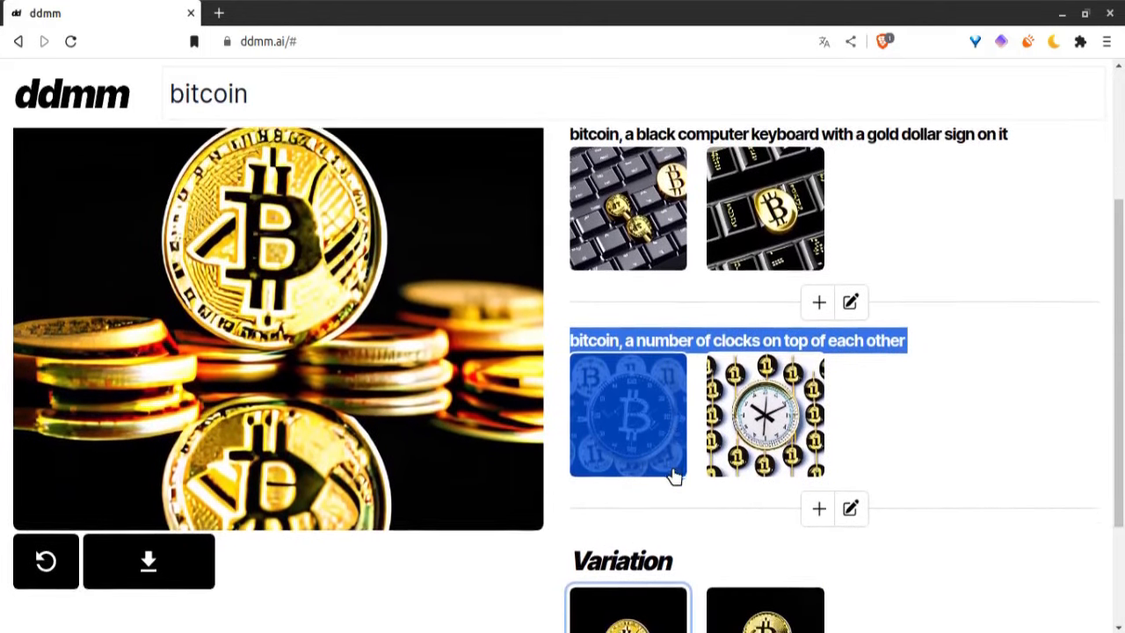
{"action": "left_click", "coordinate": [760, 544]}
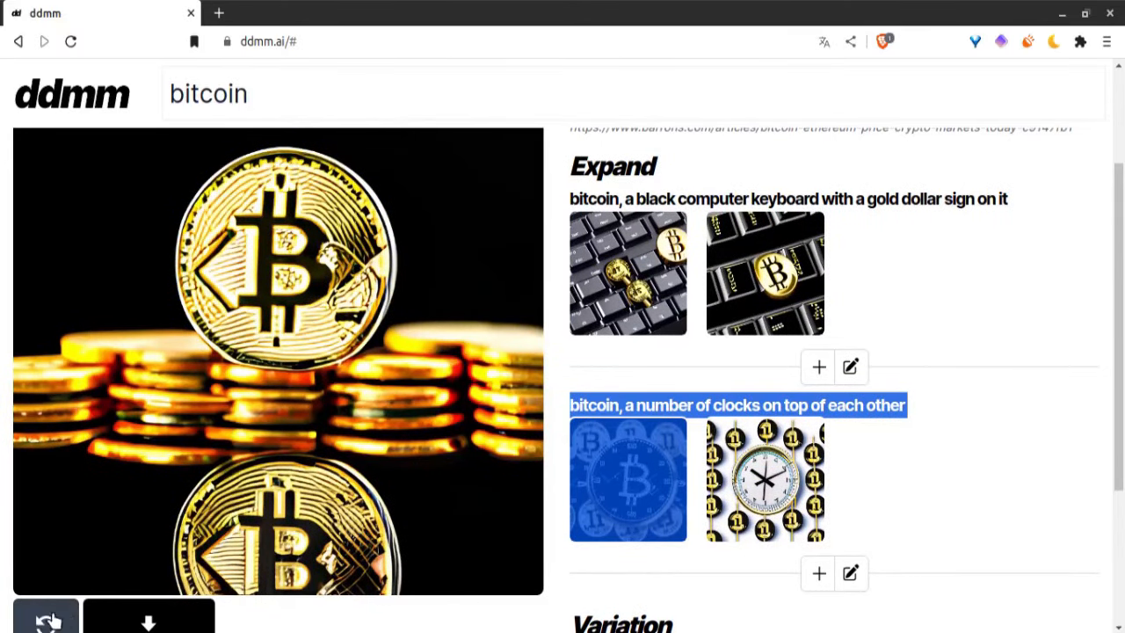
{"action": "left_click", "coordinate": [53, 619]}
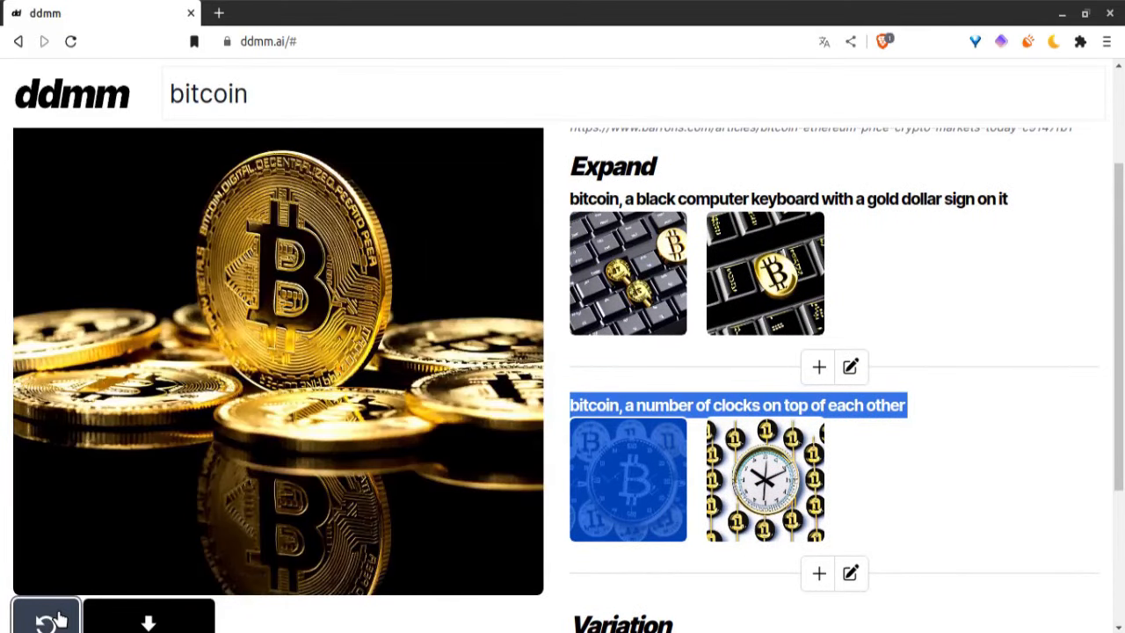
- View the second and first Variation images again and return the large preview to the original coin picture
{"action": "scroll", "coordinate": [560, 258], "scroll_direction": "down", "scroll_amount": 3}
{"action": "left_click", "coordinate": [738, 431]}
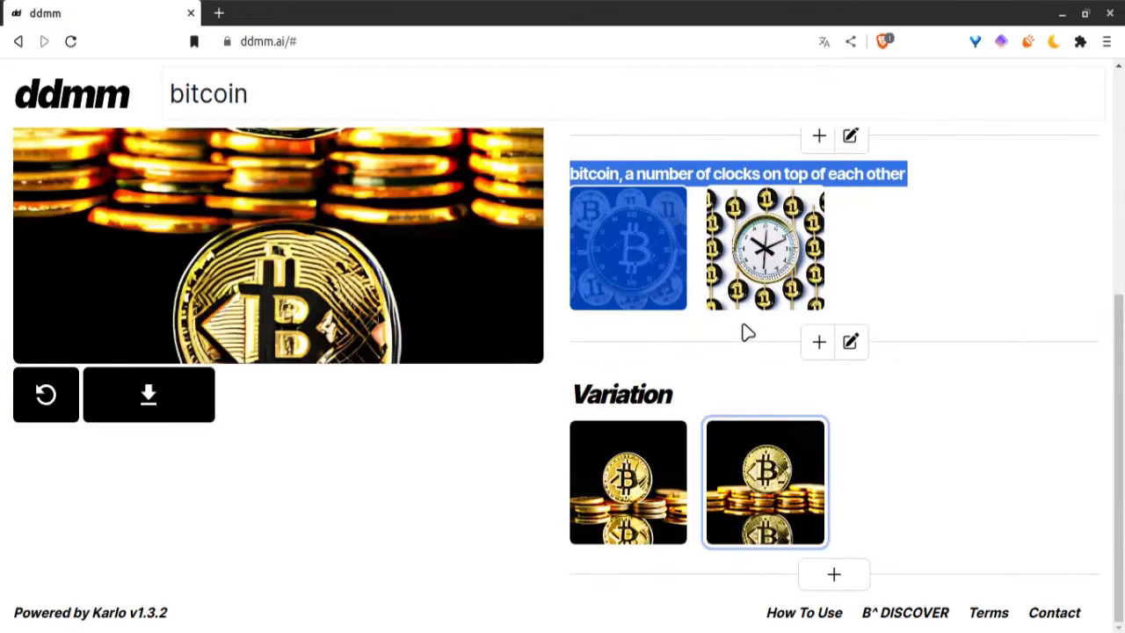
{"action": "scroll", "coordinate": [748, 332], "scroll_direction": "down", "scroll_amount": 2}
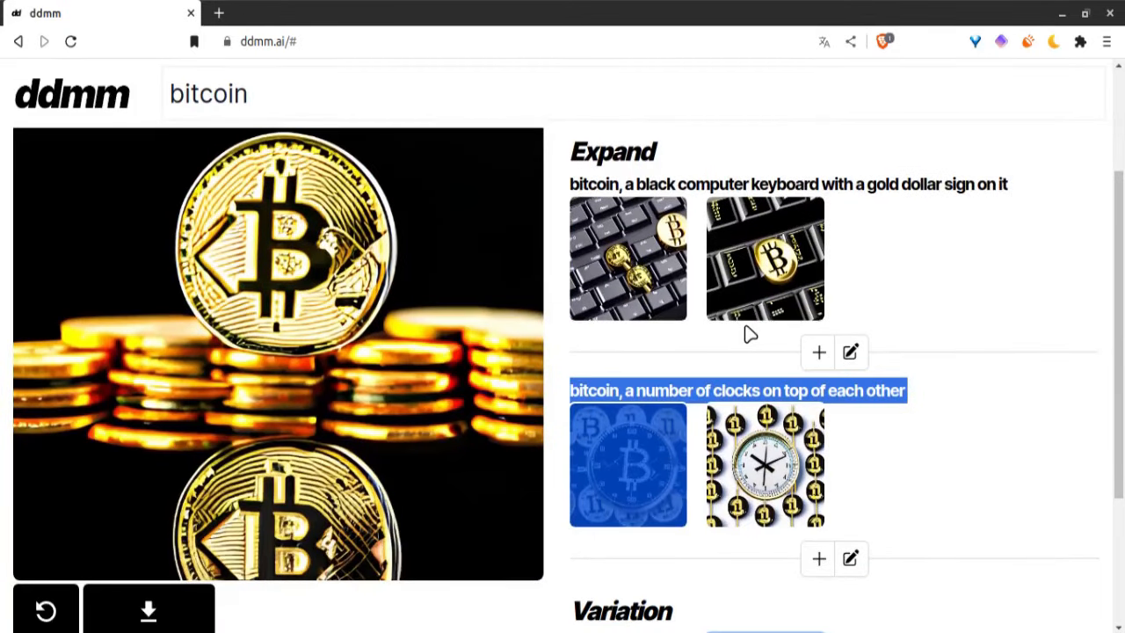
{"action": "scroll", "coordinate": [746, 329], "scroll_direction": "down", "scroll_amount": 3}
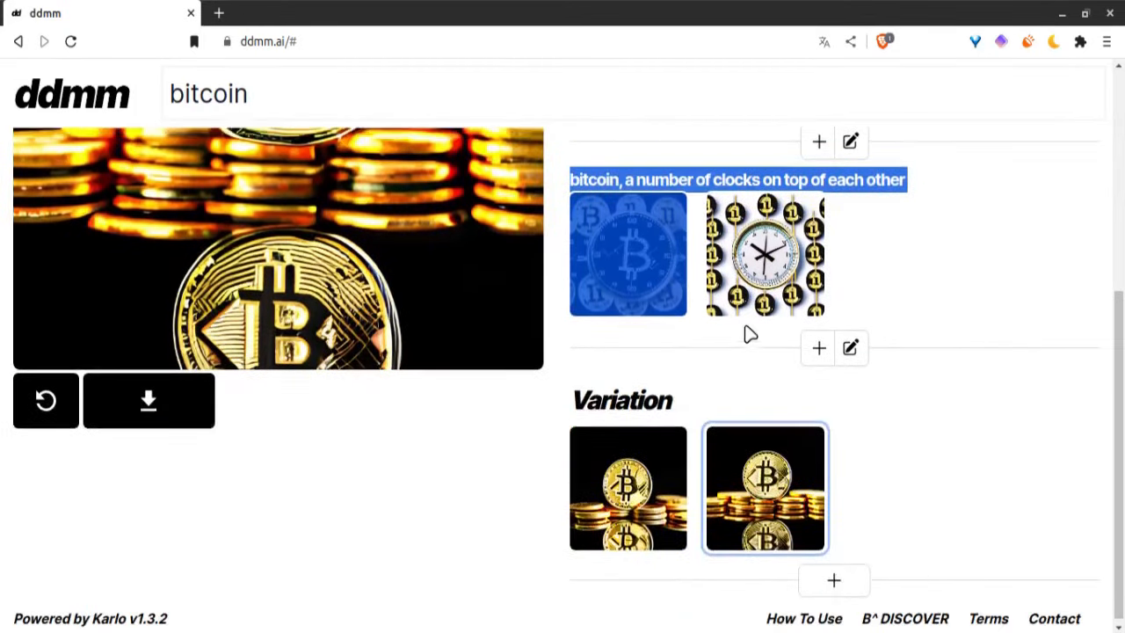
{"action": "left_click", "coordinate": [612, 492]}
{"action": "scroll", "coordinate": [613, 492], "scroll_direction": "down", "scroll_amount": 2}
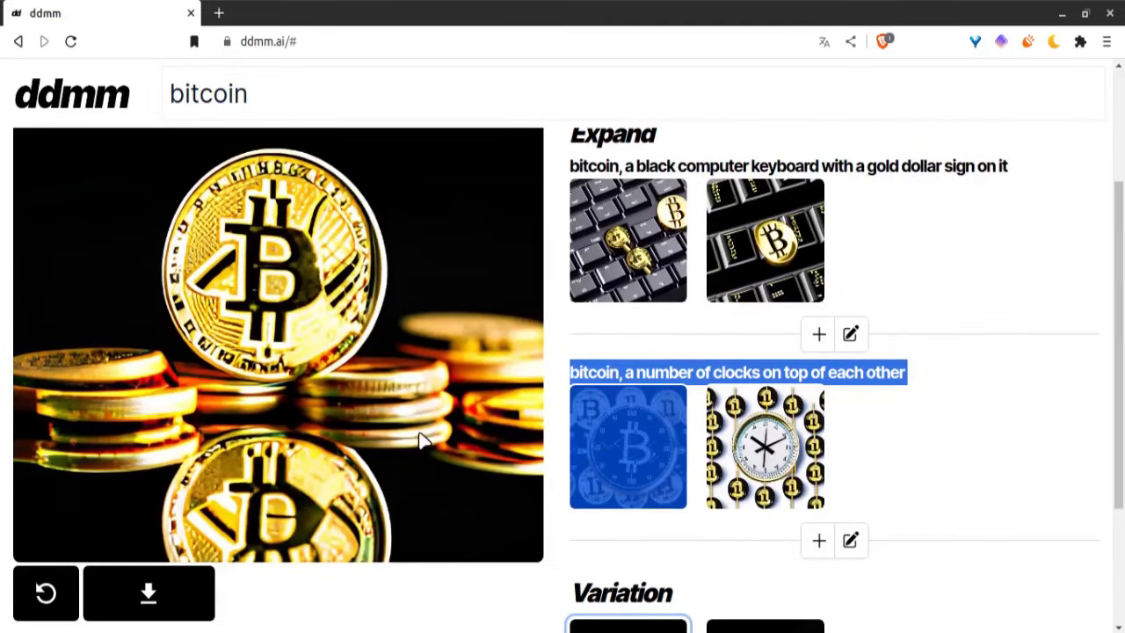
{"action": "left_click", "coordinate": [46, 593]}
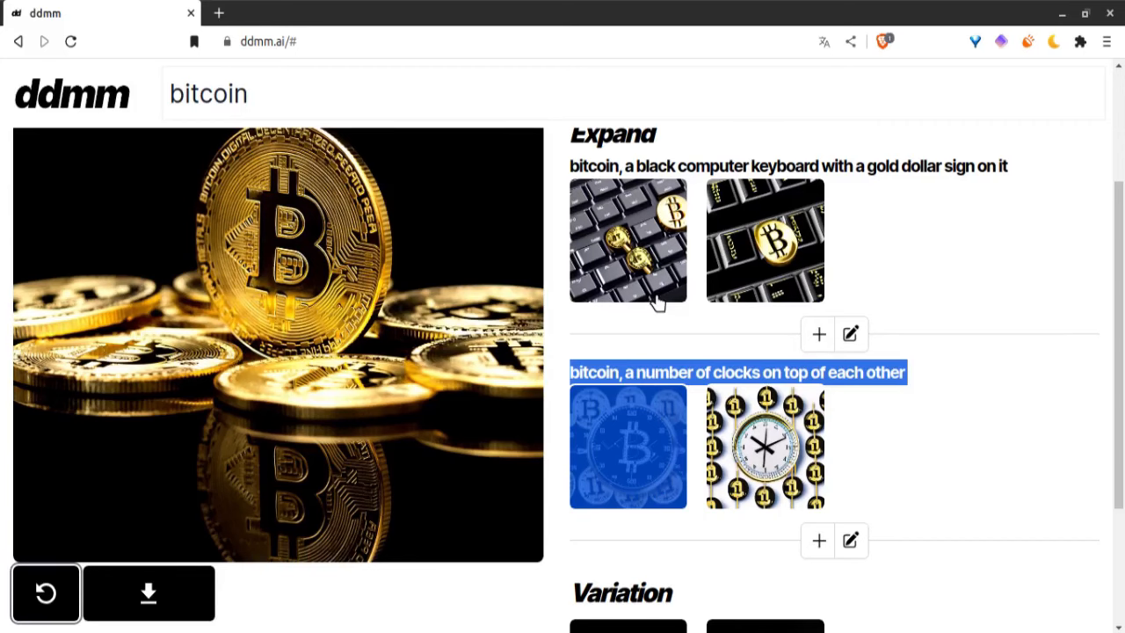
- Generate more images for the prompt "bitcoin, a black computer keyboard with a gold dollar sign on it"
{"action": "left_click", "coordinate": [821, 336]}
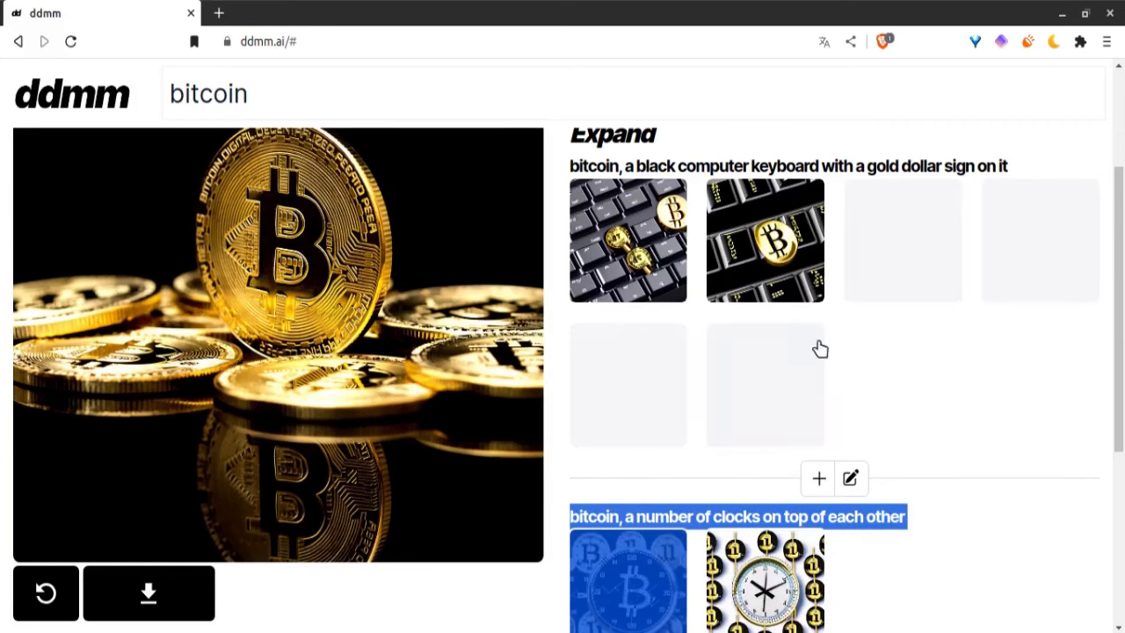
- Generate more images for the original clocks prompt and a new set for "bitcoin, a number of clocks on top of each other9"
{"action": "scroll", "coordinate": [819, 471], "scroll_direction": "down", "scroll_amount": 4}
{"action": "left_click", "coordinate": [843, 347]}
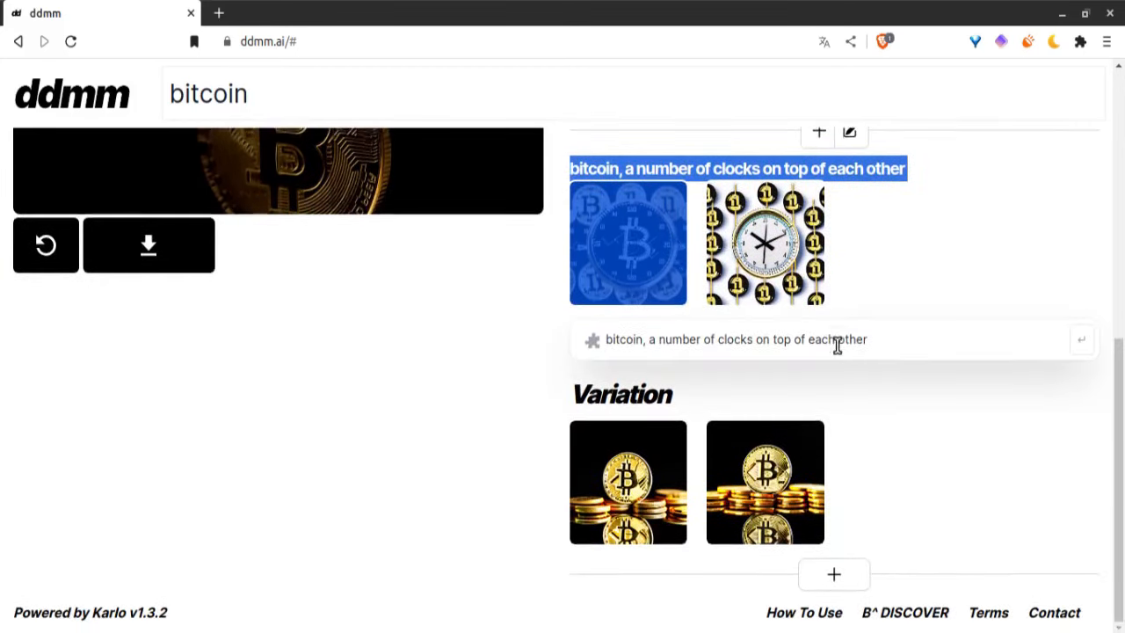
{"action": "left_click", "coordinate": [898, 355]}
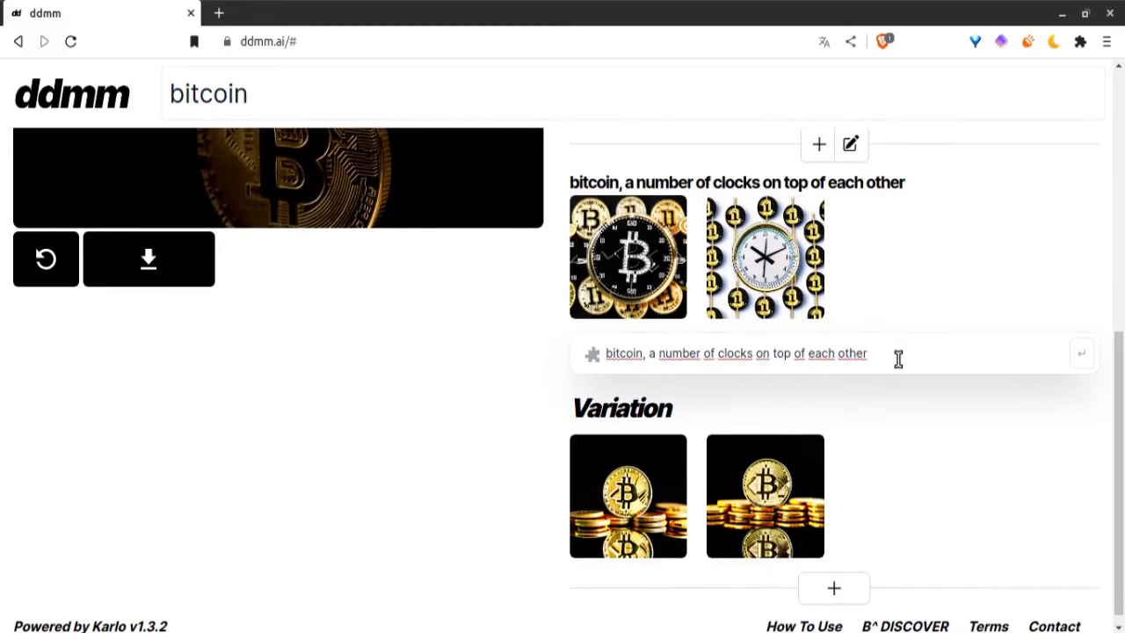
{"action": "type", "text": "9"}
{"action": "key", "text": "Return"}
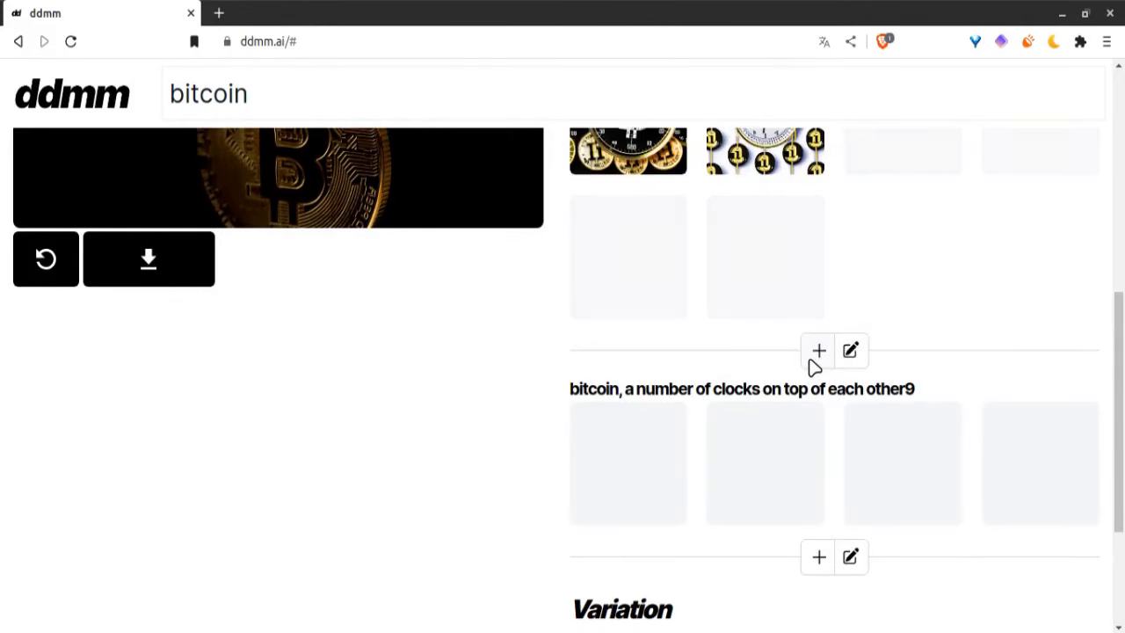
- Generate more Variation images of the original coin picture and check the added keyboard and clock images under Expand
{"action": "scroll", "coordinate": [814, 368], "scroll_direction": "down", "scroll_amount": 3}
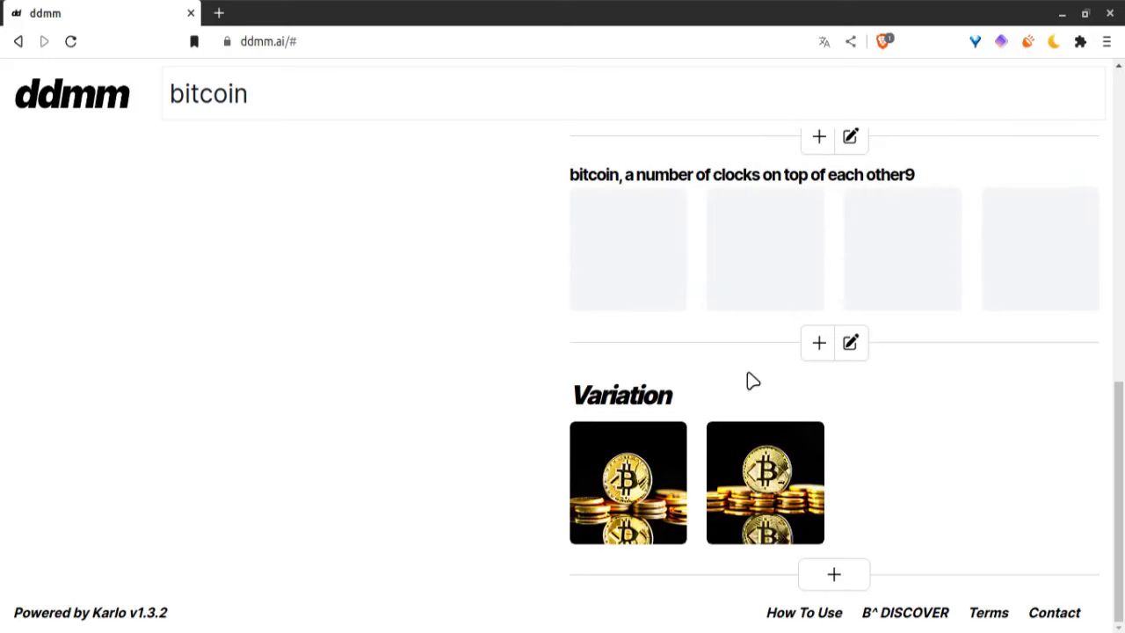
{"action": "left_click", "coordinate": [826, 576]}
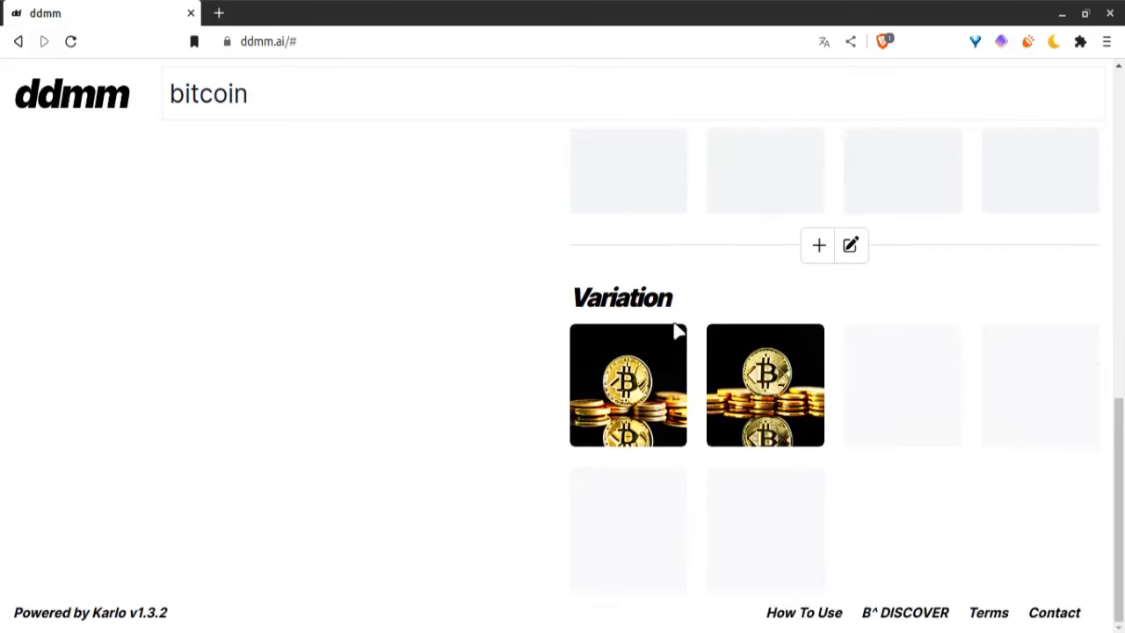
{"action": "scroll", "coordinate": [678, 332], "scroll_direction": "up", "scroll_amount": 10}
{"action": "scroll", "coordinate": [678, 331], "scroll_direction": "down", "scroll_amount": 3}
{"action": "scroll", "coordinate": [678, 331], "scroll_direction": "up", "scroll_amount": 1}
{"action": "scroll", "coordinate": [678, 331], "scroll_direction": "down", "scroll_amount": 1}
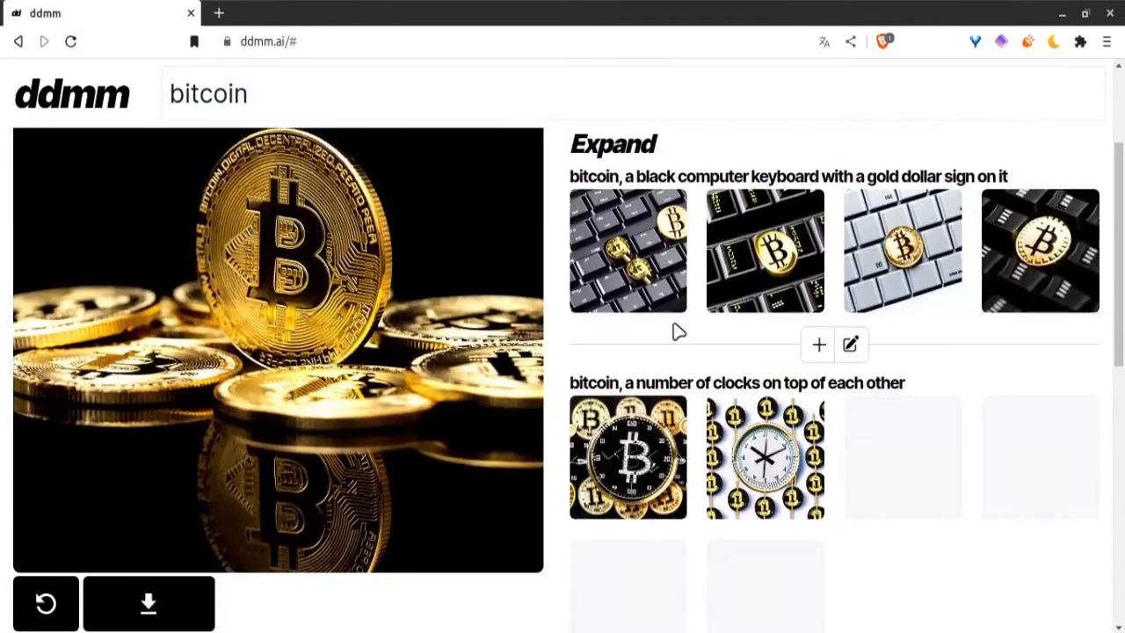
- Preview the third and fourth keyboard images and the third and fourth clock images under Expand
{"action": "left_click", "coordinate": [938, 303]}
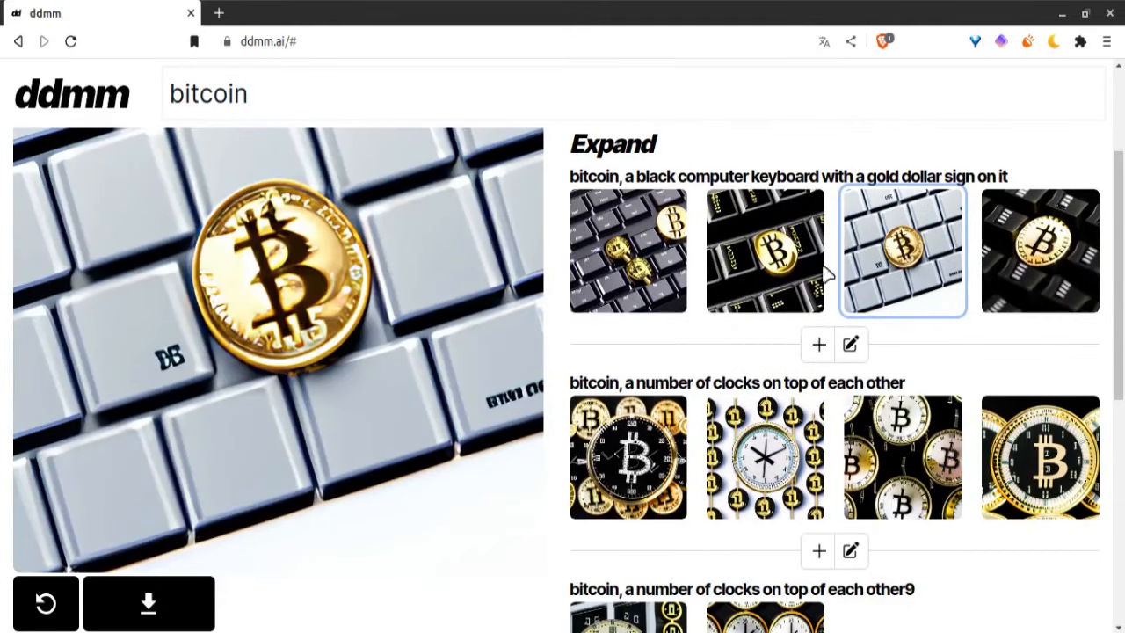
{"action": "left_click", "coordinate": [1079, 312]}
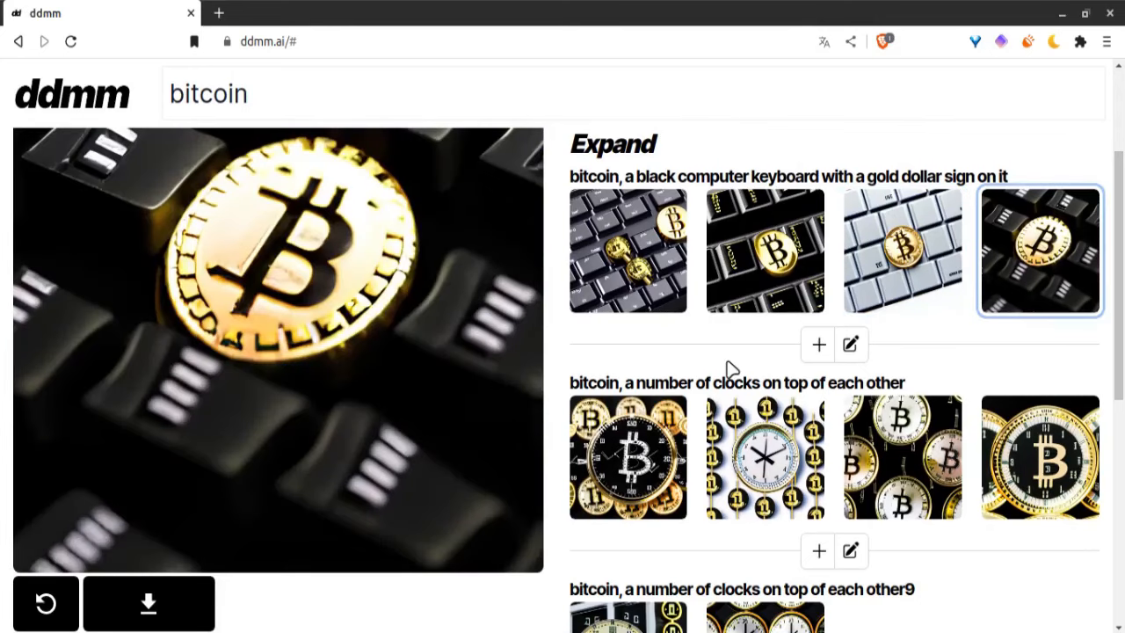
{"action": "left_click", "coordinate": [865, 469]}
{"action": "left_click", "coordinate": [1019, 473]}
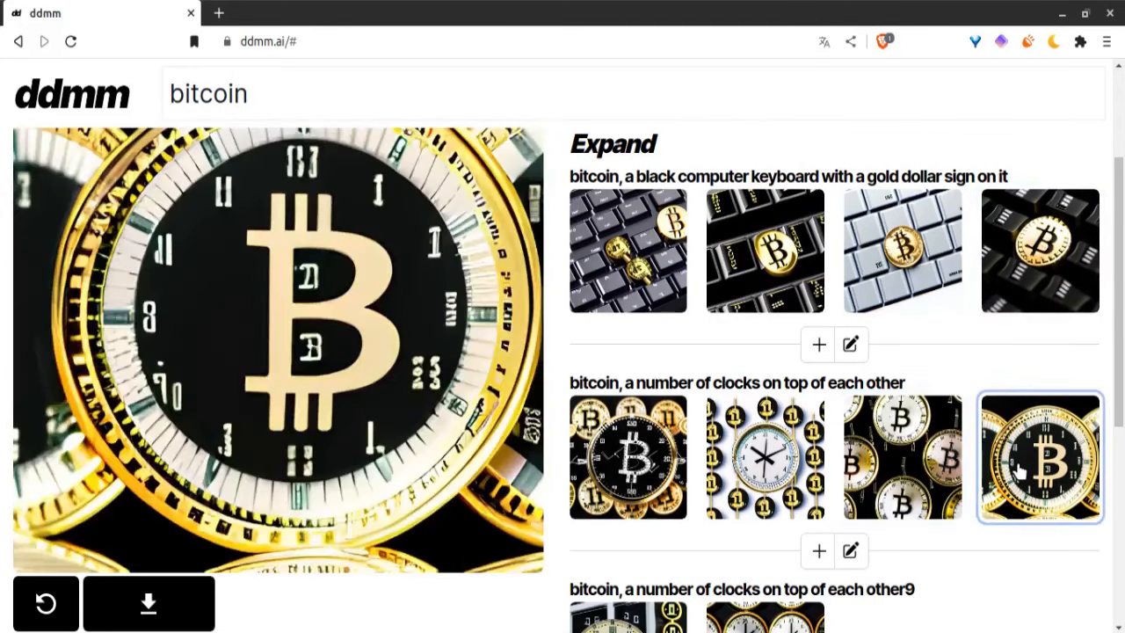
- Preview the third and fourth Variation images, ending with the three-coin picture at large size
{"action": "scroll", "coordinate": [1019, 473], "scroll_direction": "down", "scroll_amount": 5}
{"action": "left_click", "coordinate": [1020, 473]}
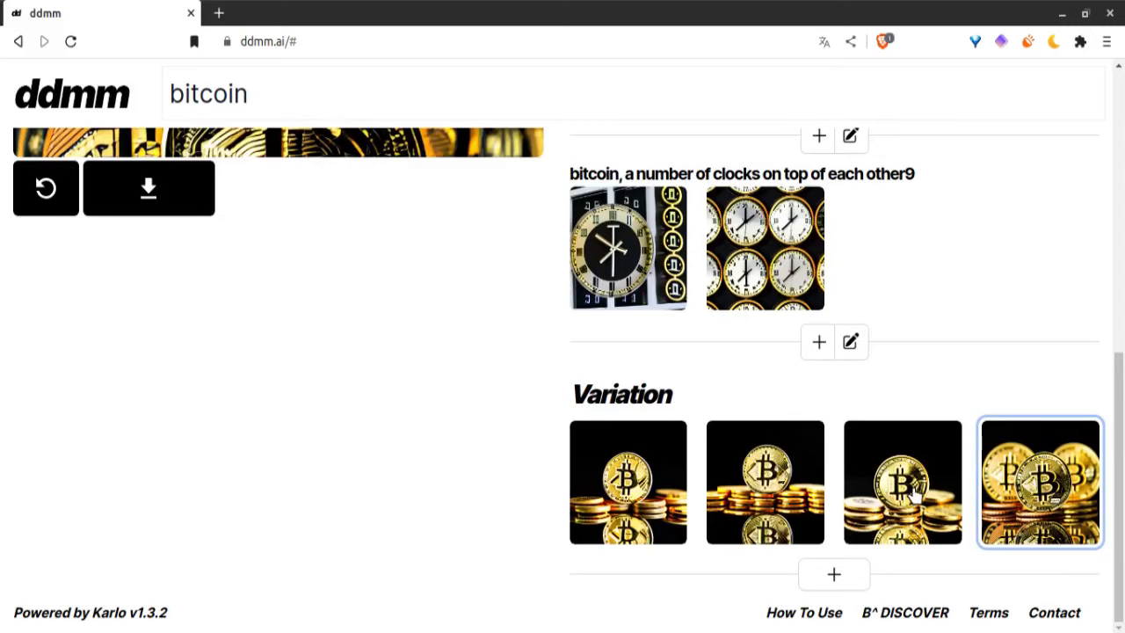
{"action": "left_click", "coordinate": [916, 496]}
{"action": "left_click", "coordinate": [1037, 504]}
{"action": "scroll", "coordinate": [1037, 504], "scroll_direction": "up", "scroll_amount": 6}
{"action": "scroll", "coordinate": [1039, 504], "scroll_direction": "down", "scroll_amount": 1}
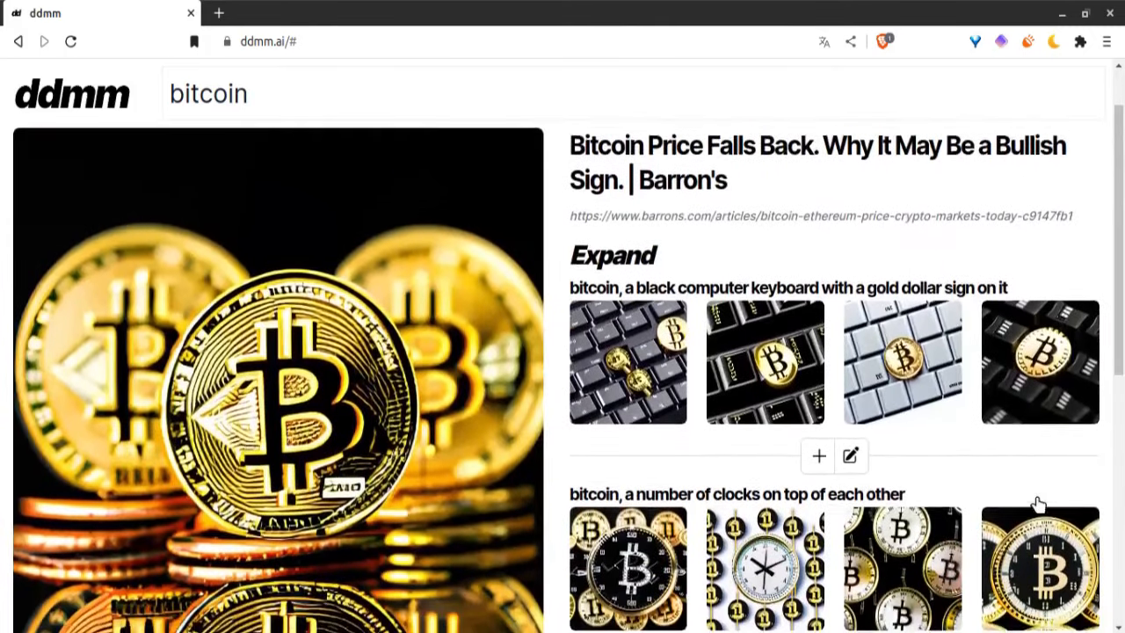
{"action": "scroll", "coordinate": [1039, 504], "scroll_direction": "down", "scroll_amount": 1}
{"action": "scroll", "coordinate": [1038, 506], "scroll_direction": "down", "scroll_amount": 3}
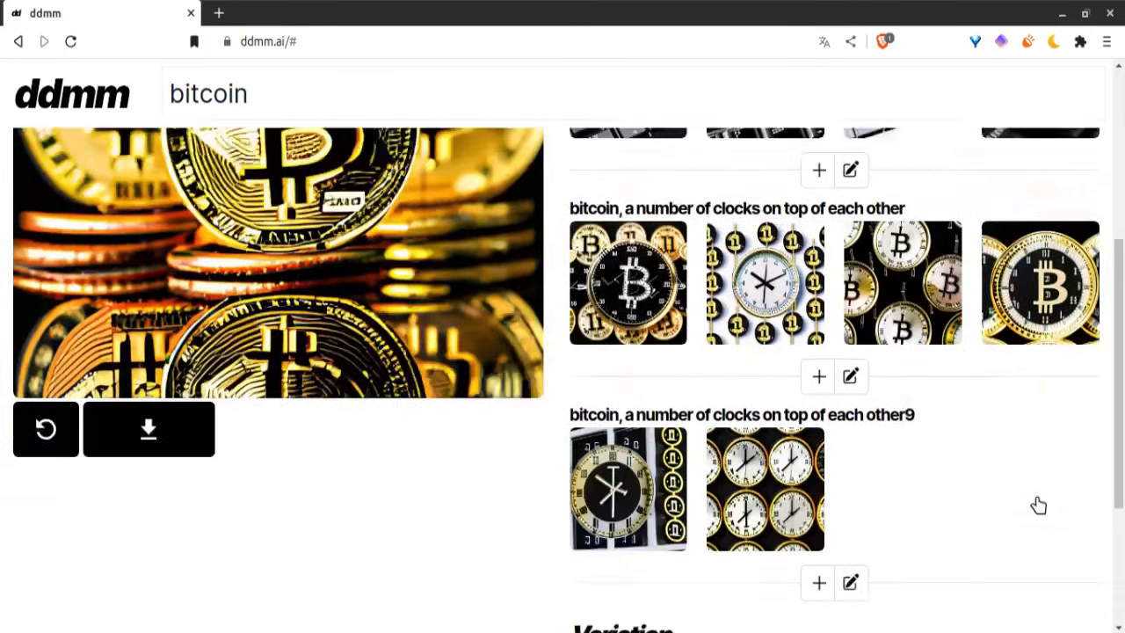
- Show the third Variation image at large size again and examine it
{"action": "scroll", "coordinate": [1039, 506], "scroll_direction": "down", "scroll_amount": 3}
{"action": "left_click", "coordinate": [955, 502]}
{"action": "scroll", "coordinate": [922, 507], "scroll_direction": "up", "scroll_amount": 6}
{"action": "scroll", "coordinate": [923, 509], "scroll_direction": "down", "scroll_amount": 3}
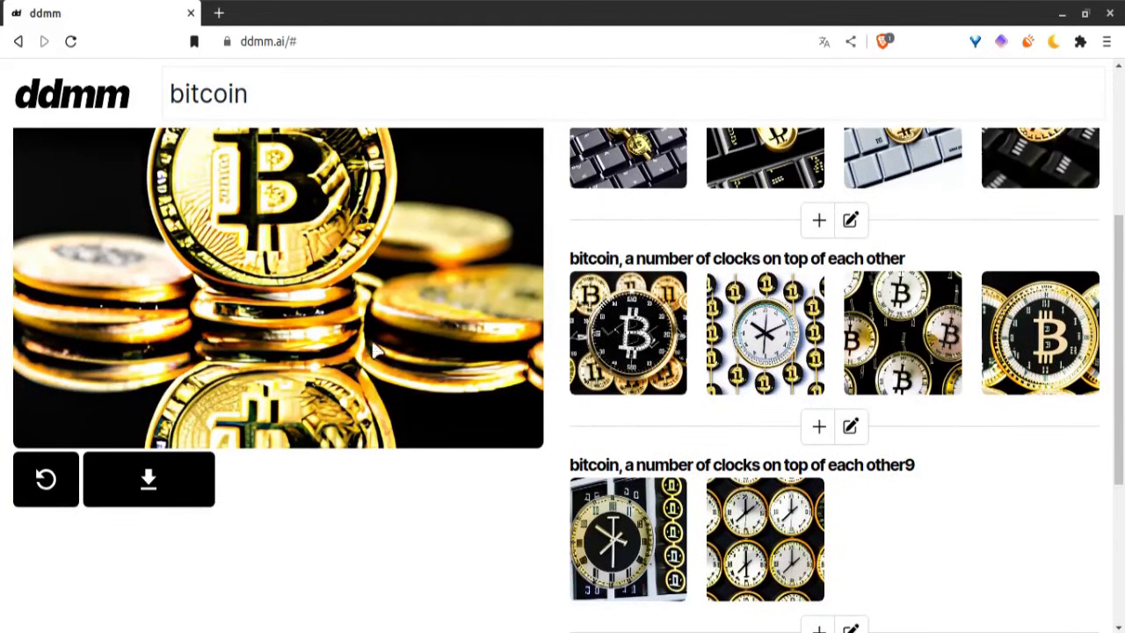
- Preview both images generated for "bitcoin, a number of clocks on top of each other9", ending on the first
{"action": "scroll", "coordinate": [749, 449], "scroll_direction": "down", "scroll_amount": 3}
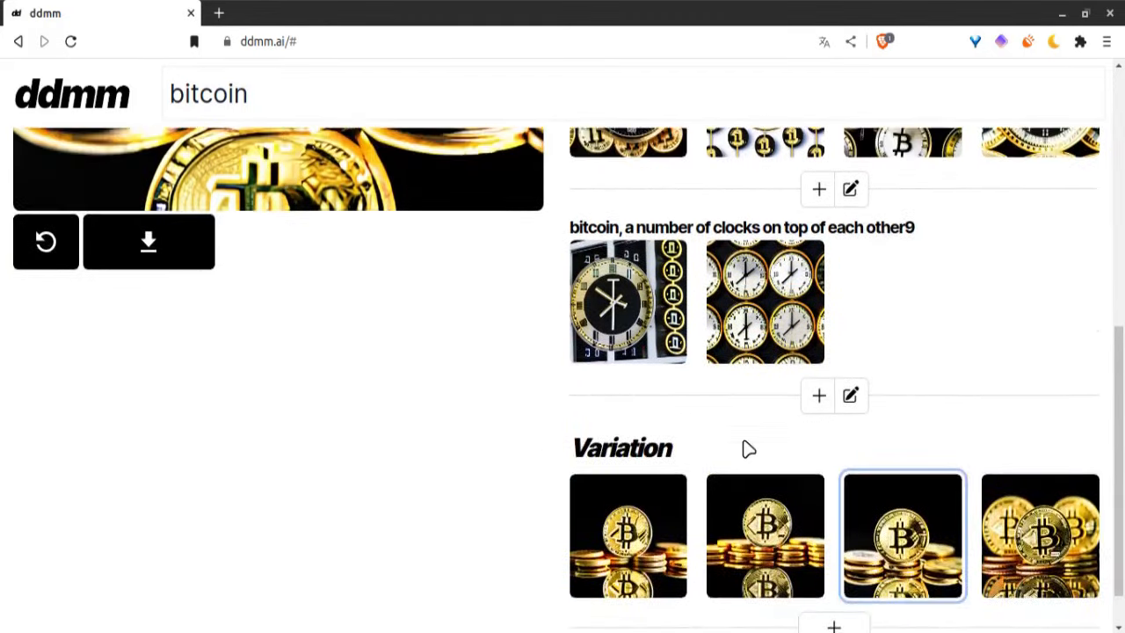
{"action": "left_click", "coordinate": [753, 360]}
{"action": "left_click", "coordinate": [580, 299]}
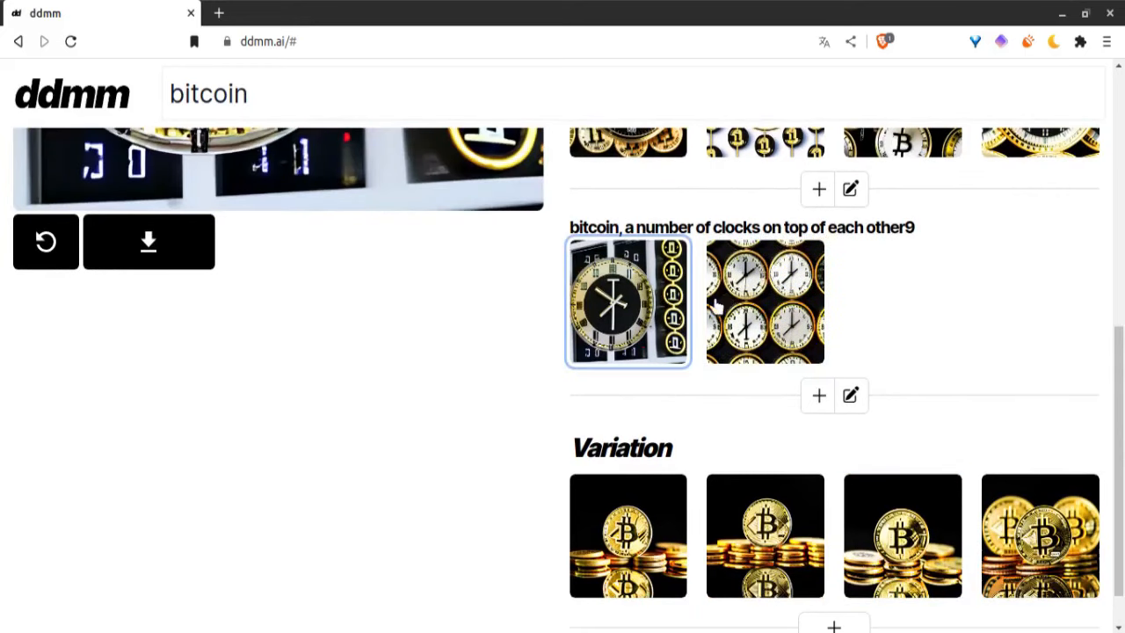
{"action": "left_click", "coordinate": [715, 306]}
{"action": "left_click", "coordinate": [648, 303]}
- Open the prompt "bitcoin, a number of clocks on top of each other9" for editing
{"action": "left_click", "coordinate": [848, 396]}
{"action": "left_click", "coordinate": [771, 401]}
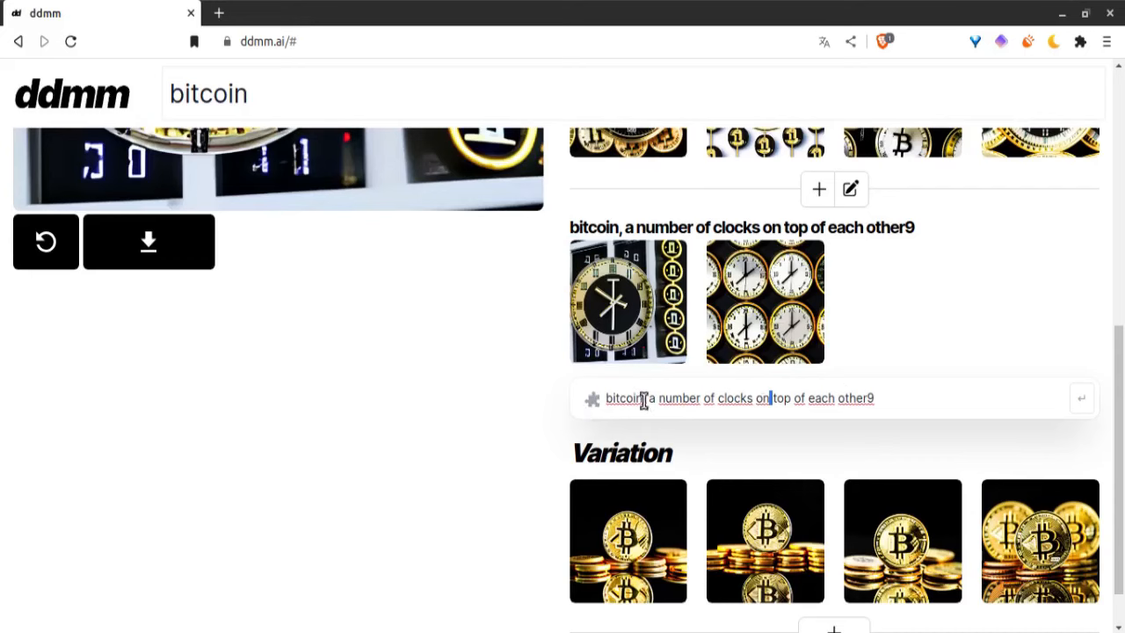
{"action": "left_click", "coordinate": [880, 404]}
{"action": "scroll", "coordinate": [505, 434], "scroll_direction": "down", "scroll_amount": 2}
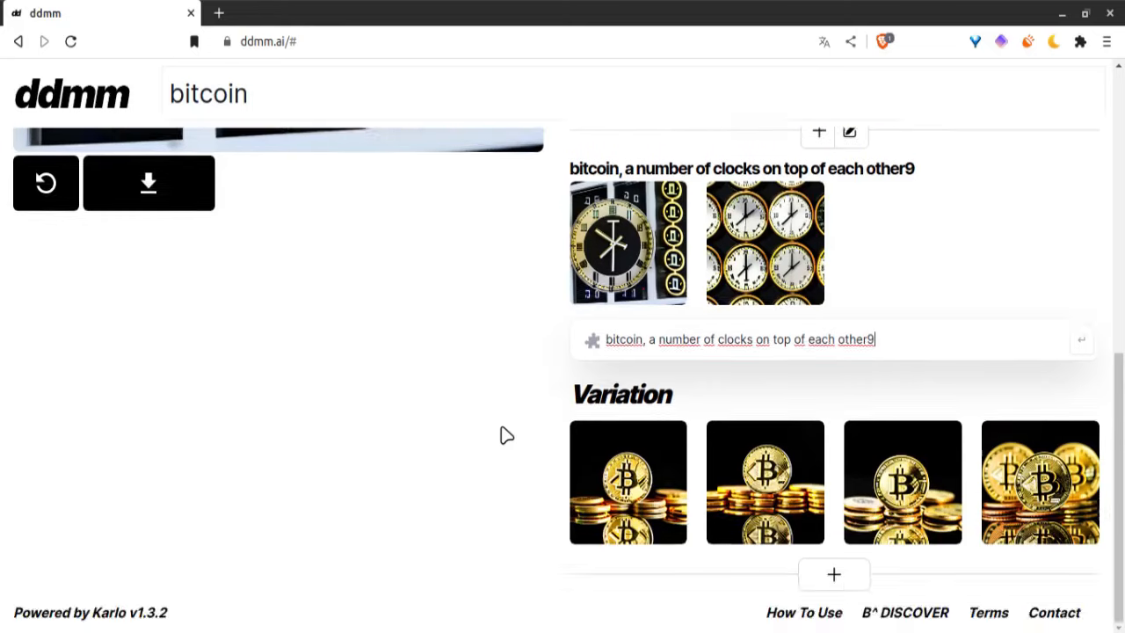
{"action": "scroll", "coordinate": [505, 434], "scroll_direction": "up", "scroll_amount": 10}
{"action": "scroll", "coordinate": [504, 434], "scroll_direction": "down", "scroll_amount": 6}
{"action": "scroll", "coordinate": [505, 434], "scroll_direction": "down", "scroll_amount": 3}
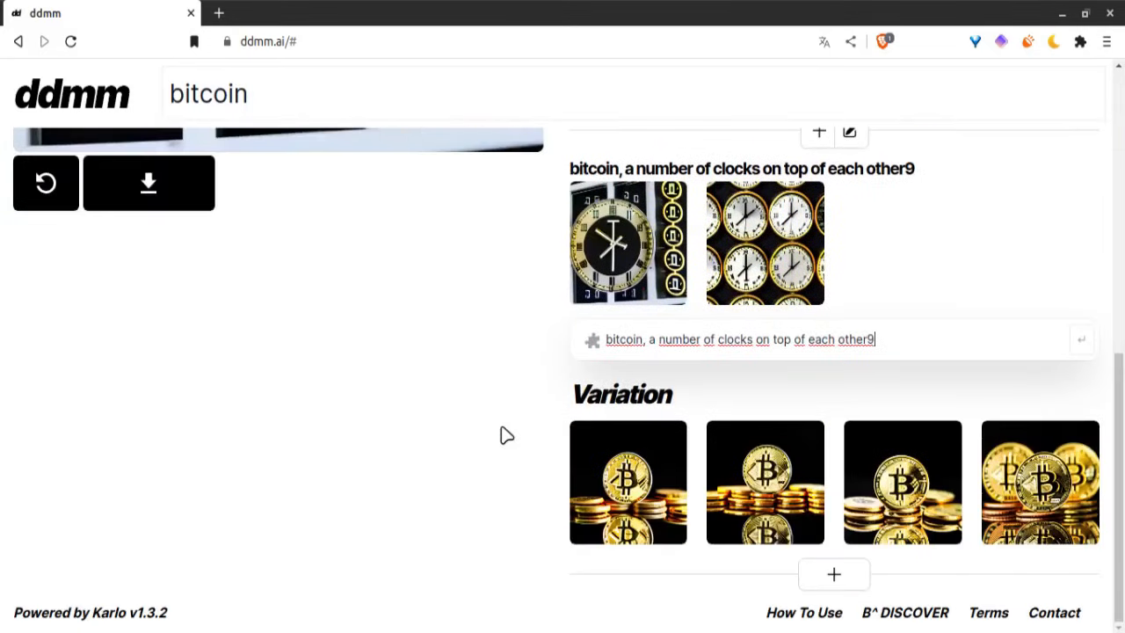
{"action": "left_click", "coordinate": [800, 342]}
{"action": "scroll", "coordinate": [894, 346], "scroll_direction": "up", "scroll_amount": 6}
{"action": "scroll", "coordinate": [894, 346], "scroll_direction": "down", "scroll_amount": 3}
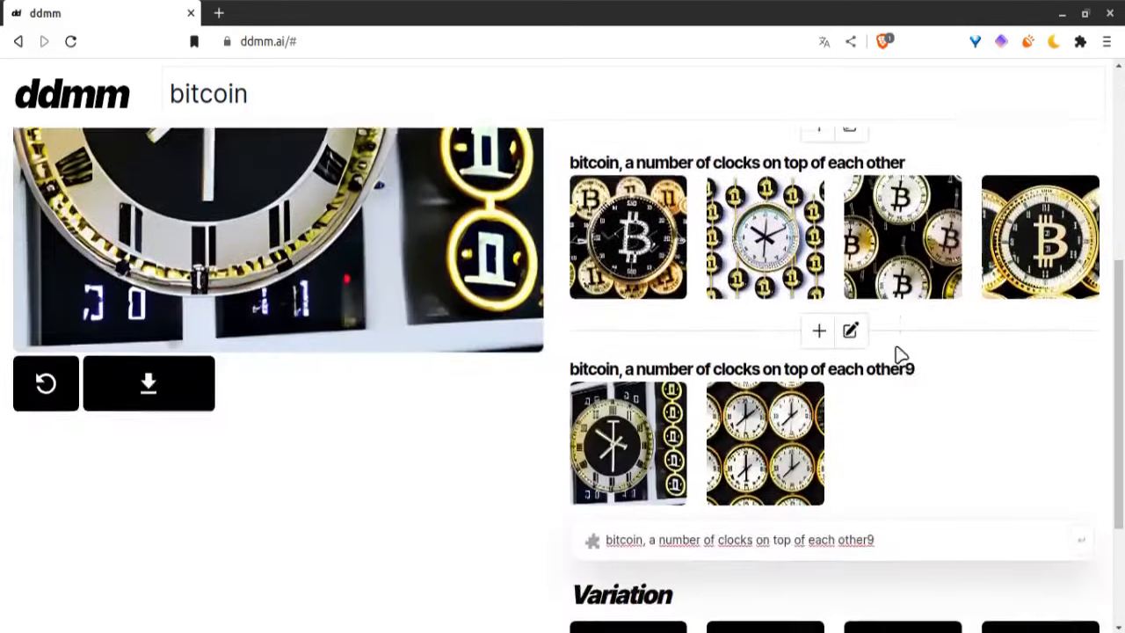
{"action": "scroll", "coordinate": [904, 392], "scroll_direction": "up", "scroll_amount": 6}
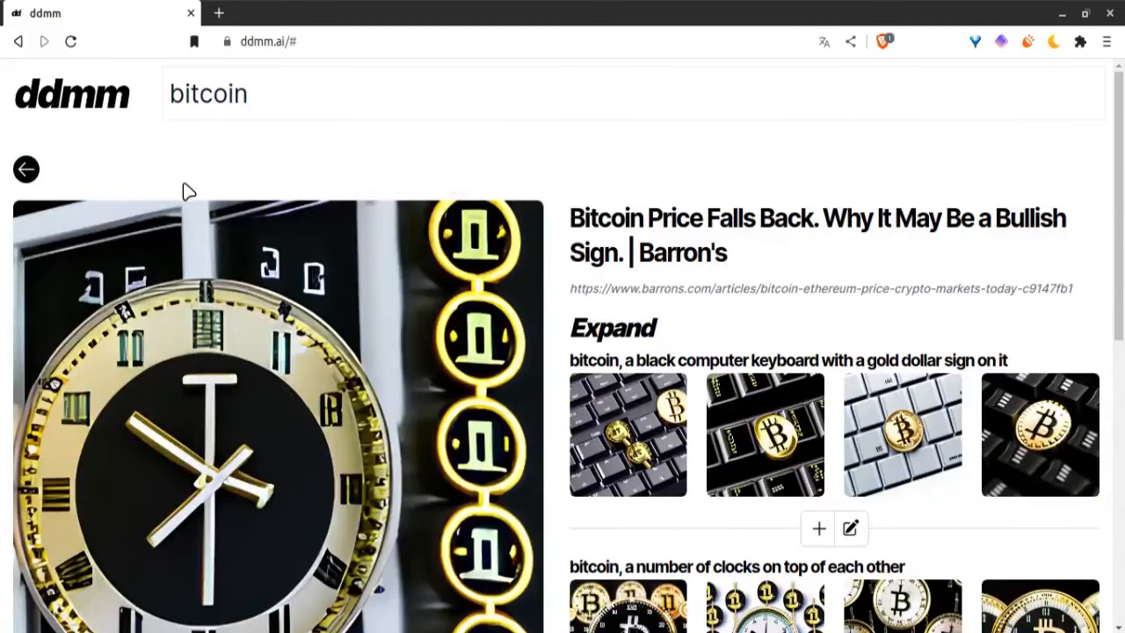
{"action": "scroll", "coordinate": [215, 259], "scroll_direction": "down", "scroll_amount": 6}
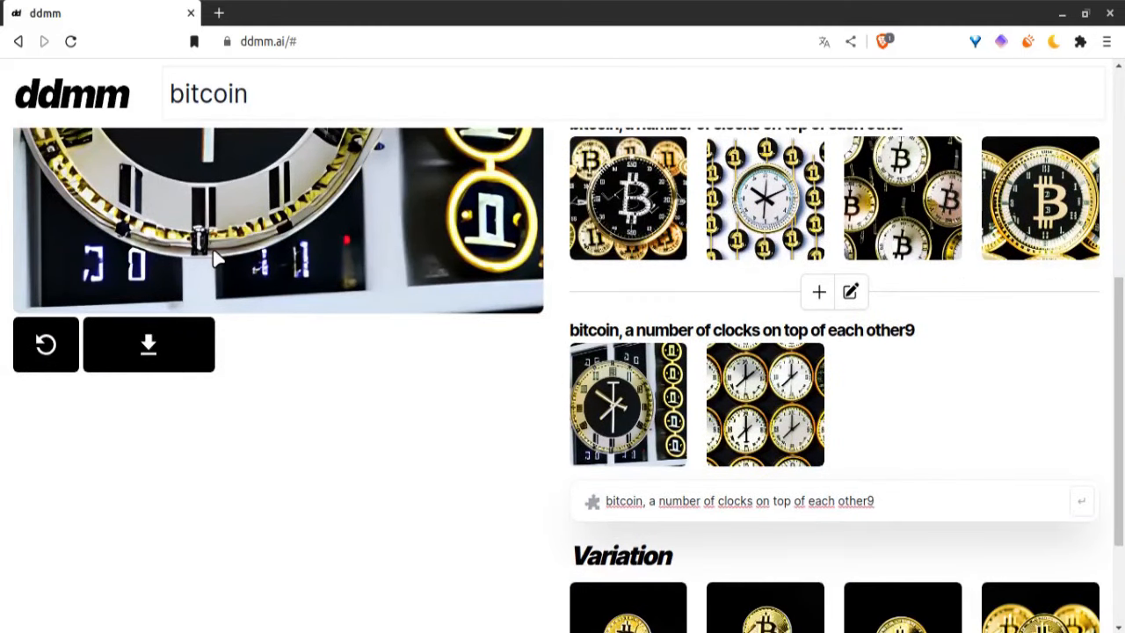
{"action": "scroll", "coordinate": [217, 259], "scroll_direction": "up", "scroll_amount": 1}
{"action": "scroll", "coordinate": [215, 259], "scroll_direction": "up", "scroll_amount": 5}
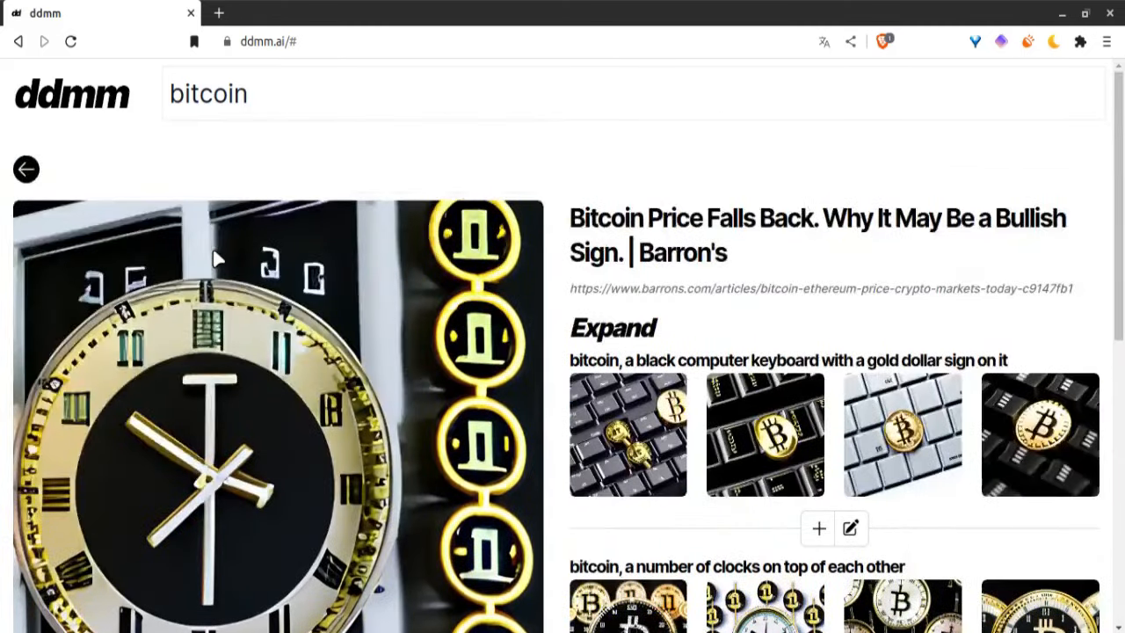
- Search for images of "google chrome"
{"action": "left_click", "coordinate": [319, 116]}
{"action": "type", "text": "google c"}
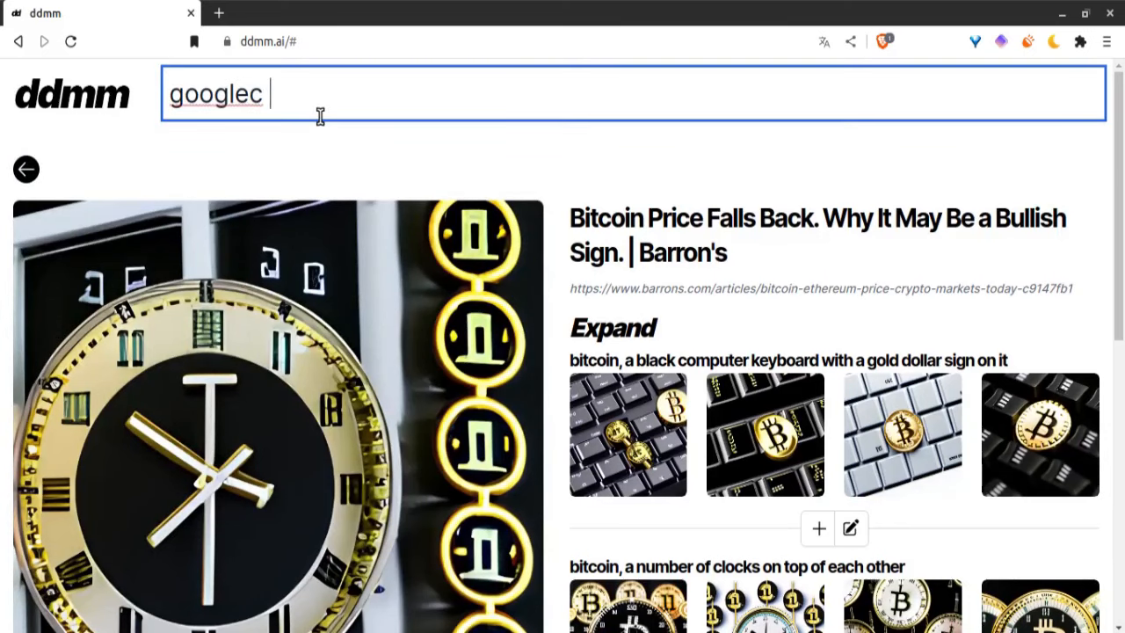
{"action": "key", "text": "BackSpace"}
{"action": "type", "text": "chrome"}
{"action": "key", "text": "Return"}
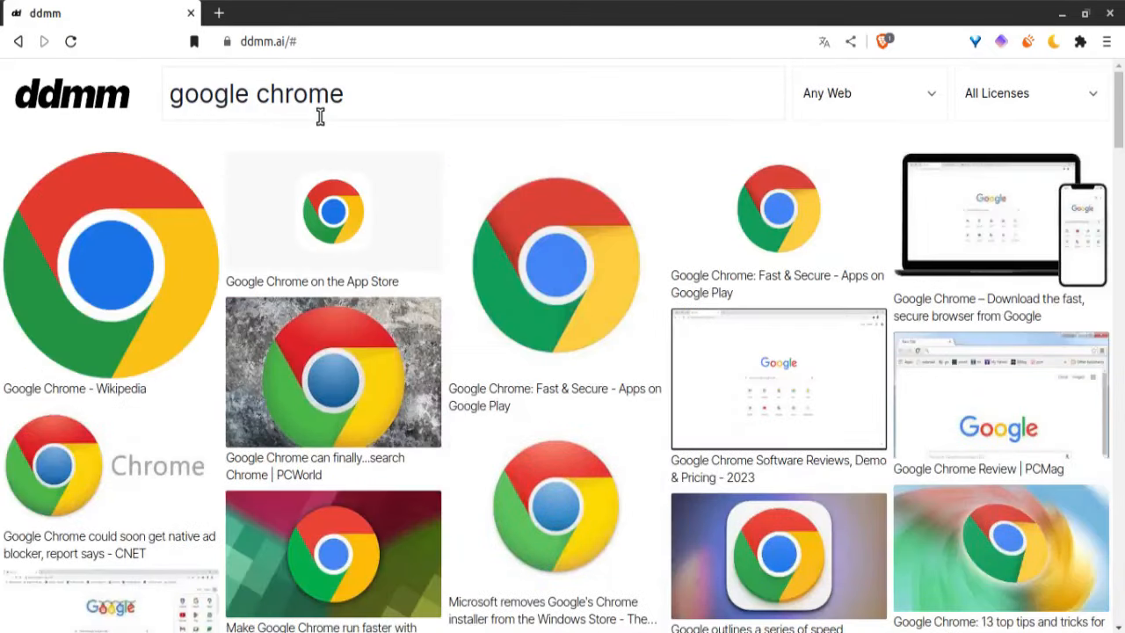
- Open the "Google Chrome - Wikipedia" result and examine its Expand and Variation sections
{"action": "left_click", "coordinate": [126, 241]}
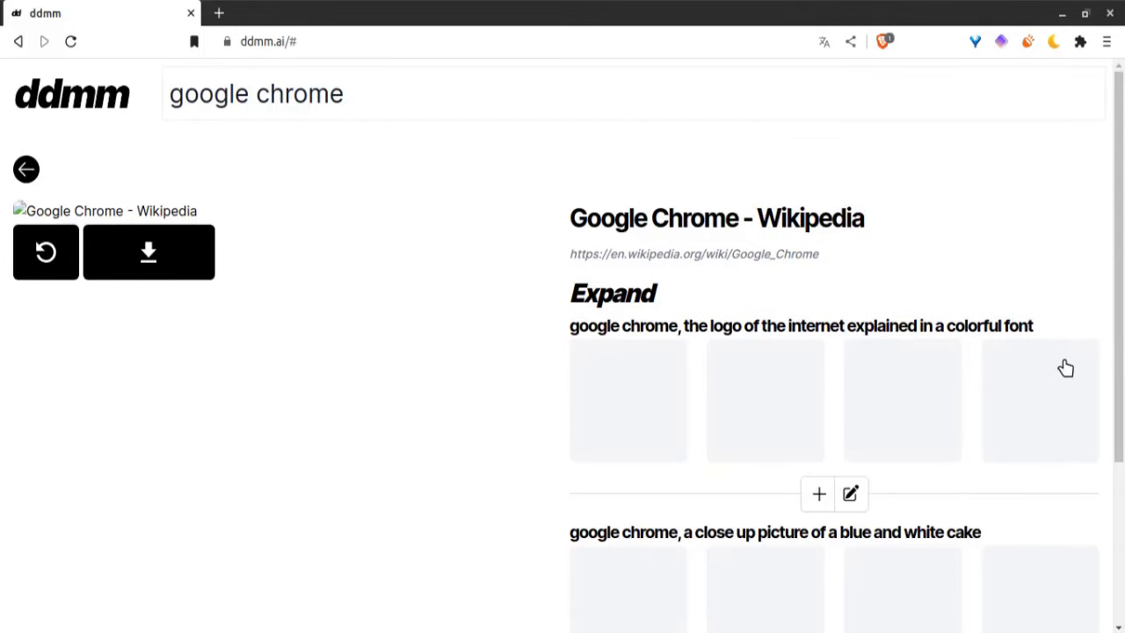
{"action": "scroll", "coordinate": [1065, 367], "scroll_direction": "down", "scroll_amount": 3}
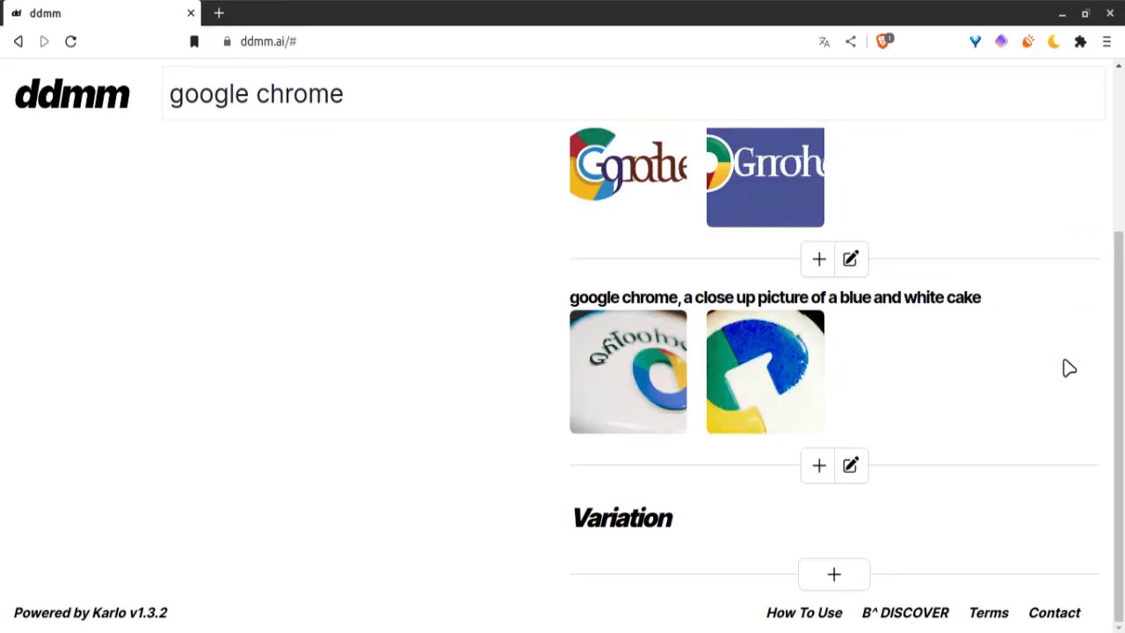
{"action": "scroll", "coordinate": [1069, 368], "scroll_direction": "up", "scroll_amount": 1}
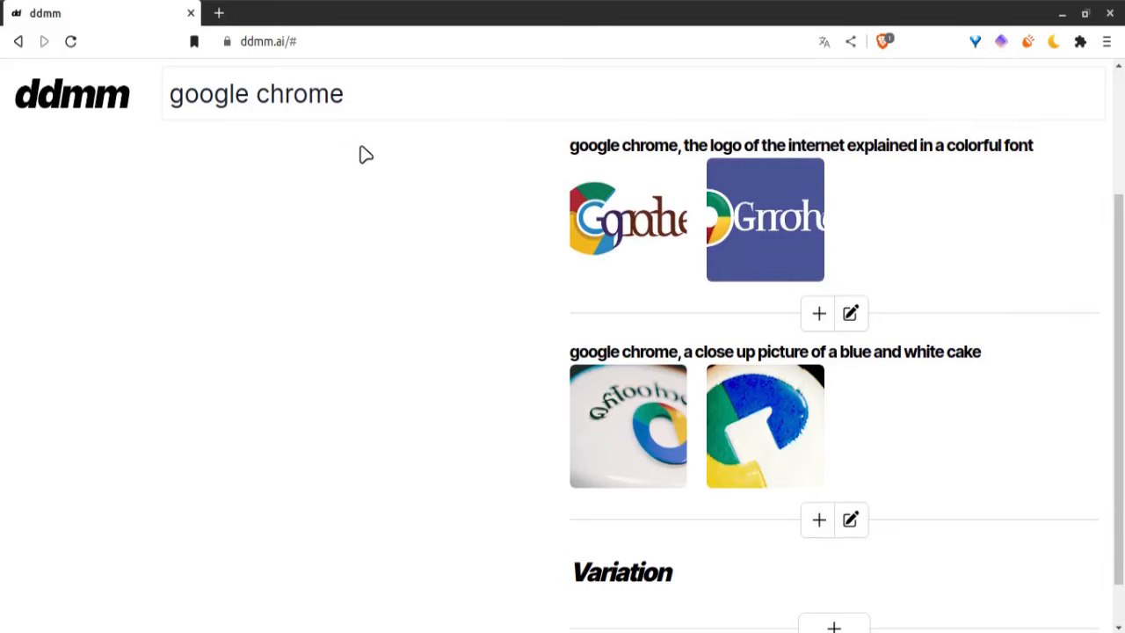
{"action": "scroll", "coordinate": [437, 234], "scroll_direction": "down", "scroll_amount": 1}
{"action": "scroll", "coordinate": [7, 236], "scroll_direction": "up", "scroll_amount": 4}
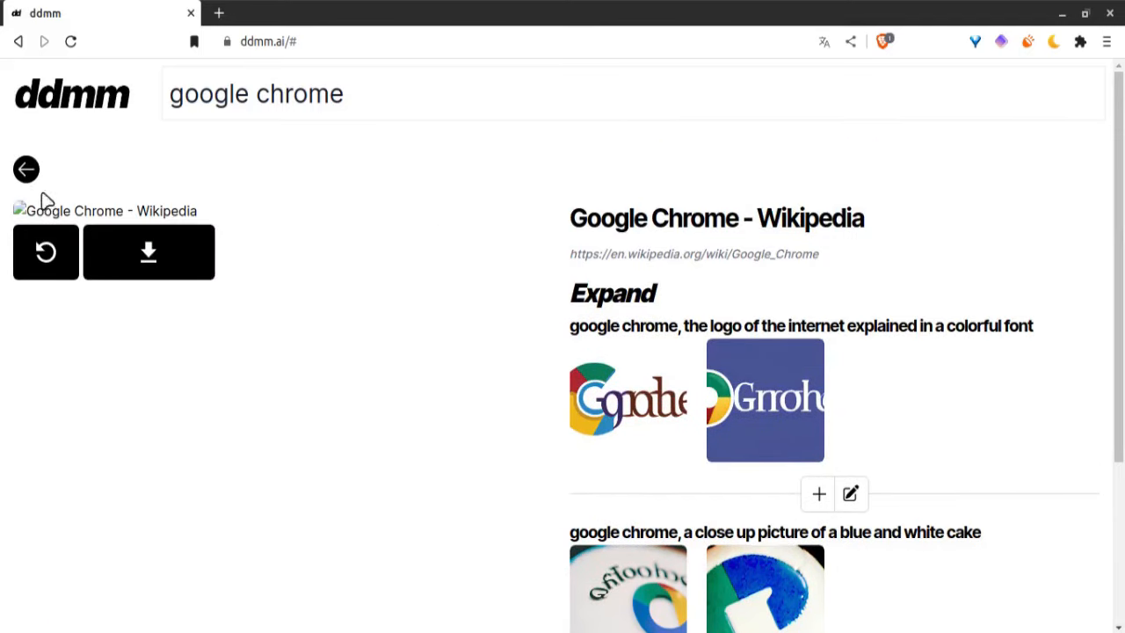
- Return to the results, open "Google Chrome on the App Store" and look through its Expand and Variation images
{"action": "left_click", "coordinate": [26, 170]}
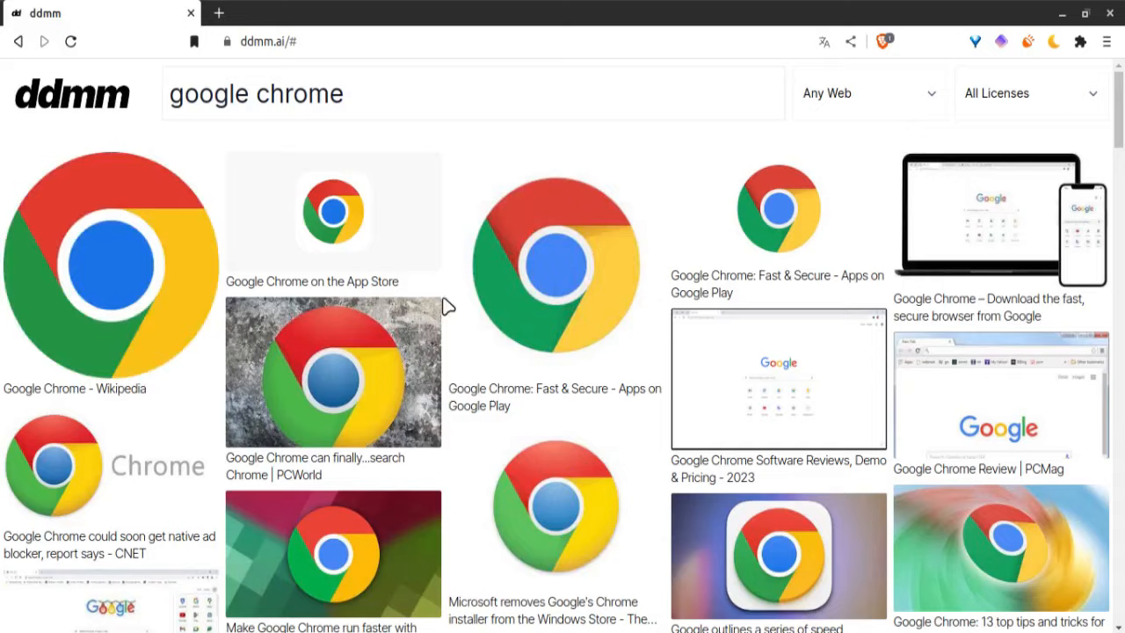
{"action": "left_click", "coordinate": [388, 253]}
{"action": "scroll", "coordinate": [540, 312], "scroll_direction": "down", "scroll_amount": 5}
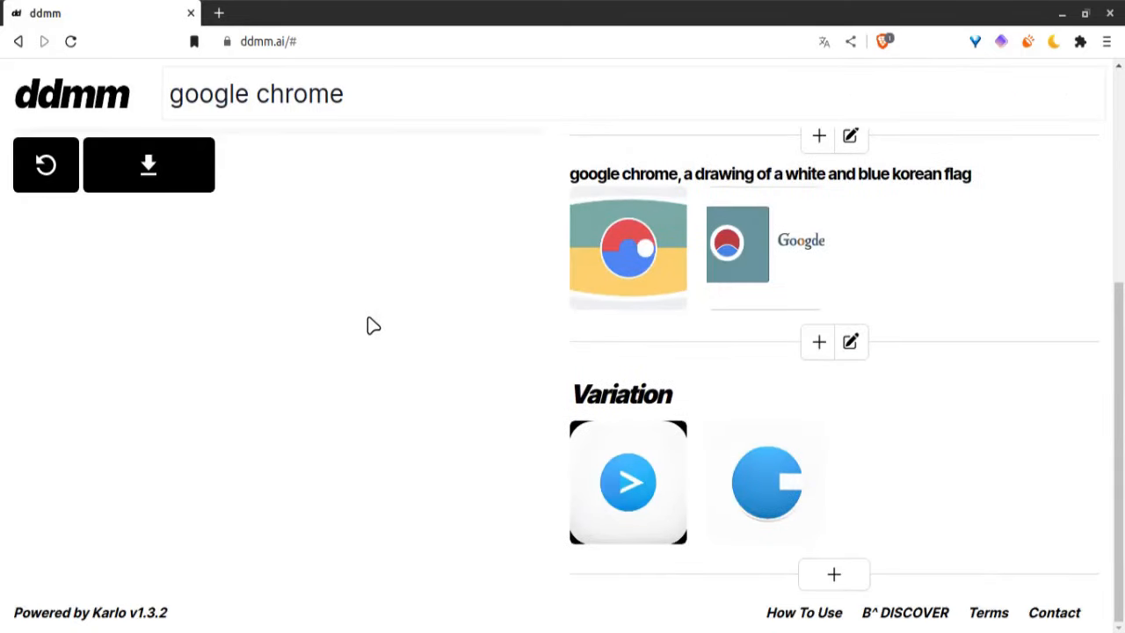
{"action": "scroll", "coordinate": [228, 339], "scroll_direction": "up", "scroll_amount": 5}
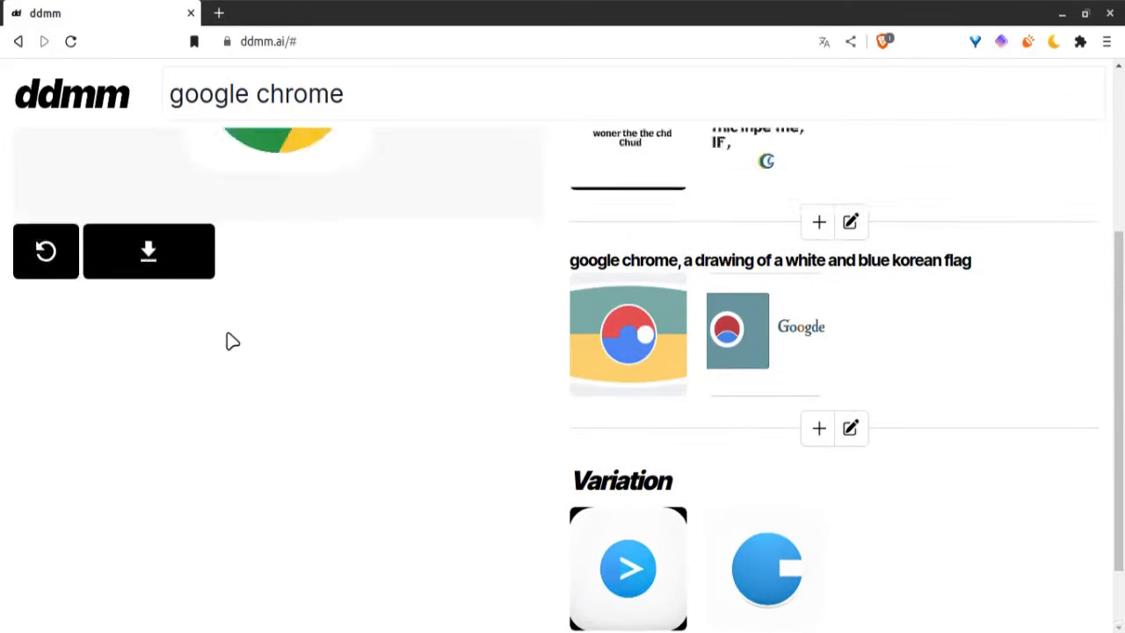
- Return to the results, open the large "Google Chrome: Fast & Secure - Apps on Google Play" logo and examine its generated images
{"action": "left_click", "coordinate": [25, 168]}
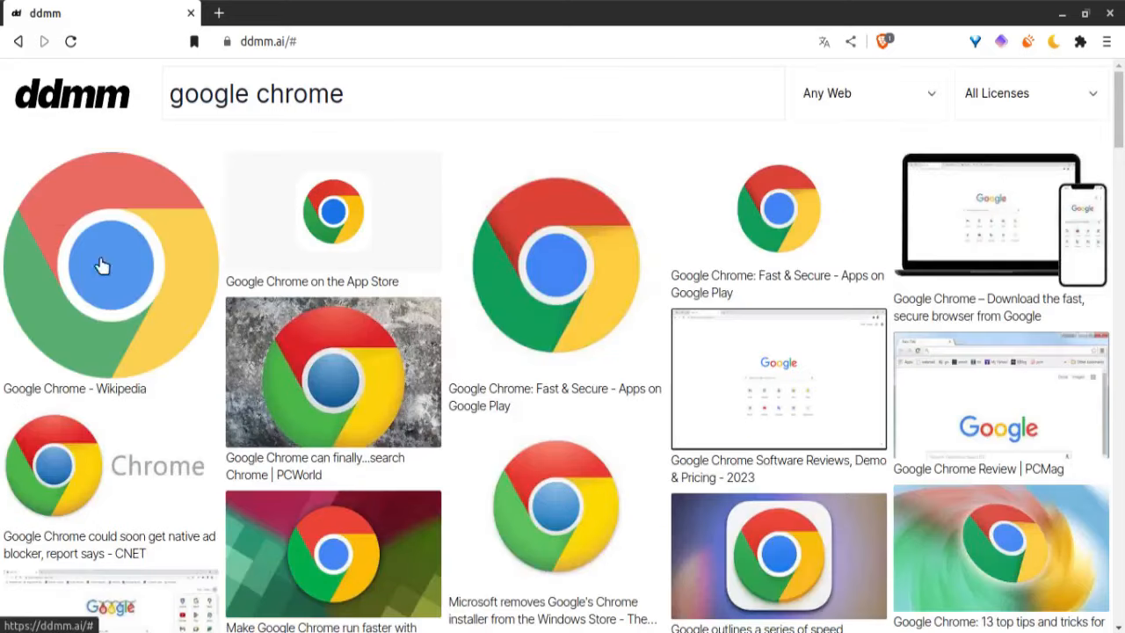
{"action": "left_click", "coordinate": [531, 278]}
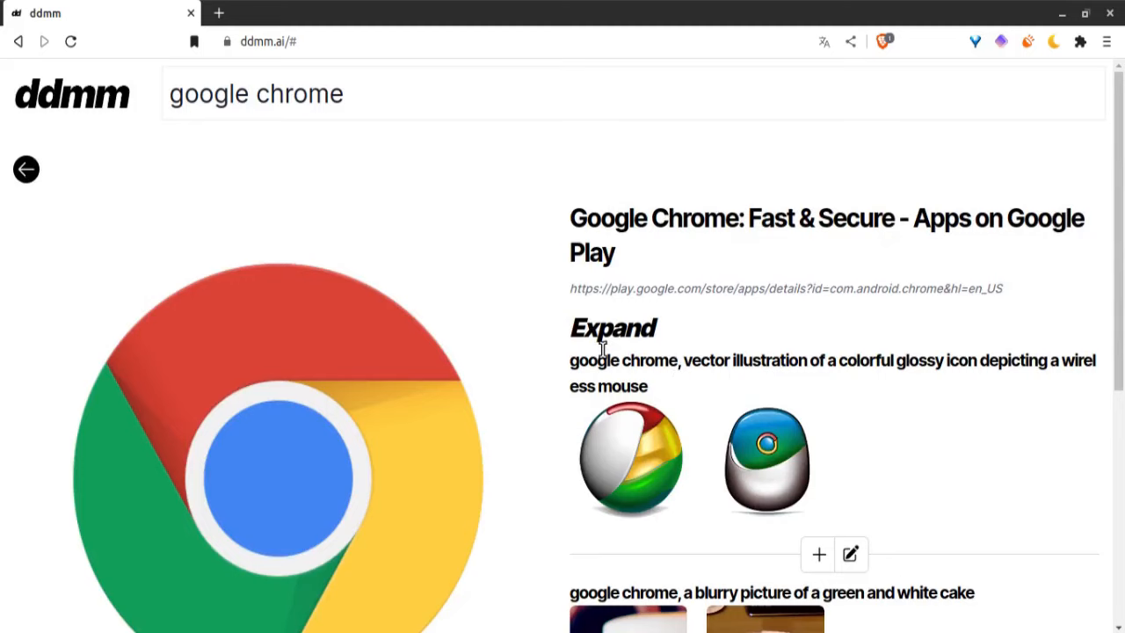
{"action": "scroll", "coordinate": [603, 352], "scroll_direction": "down", "scroll_amount": 4}
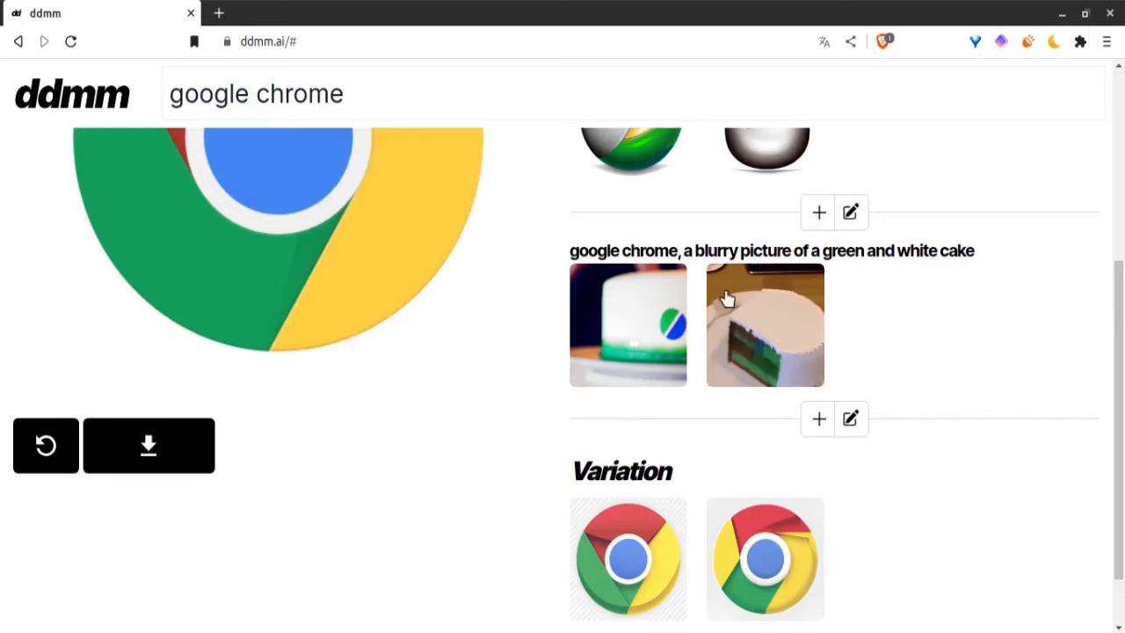
{"action": "scroll", "coordinate": [778, 344], "scroll_direction": "down", "scroll_amount": 1}
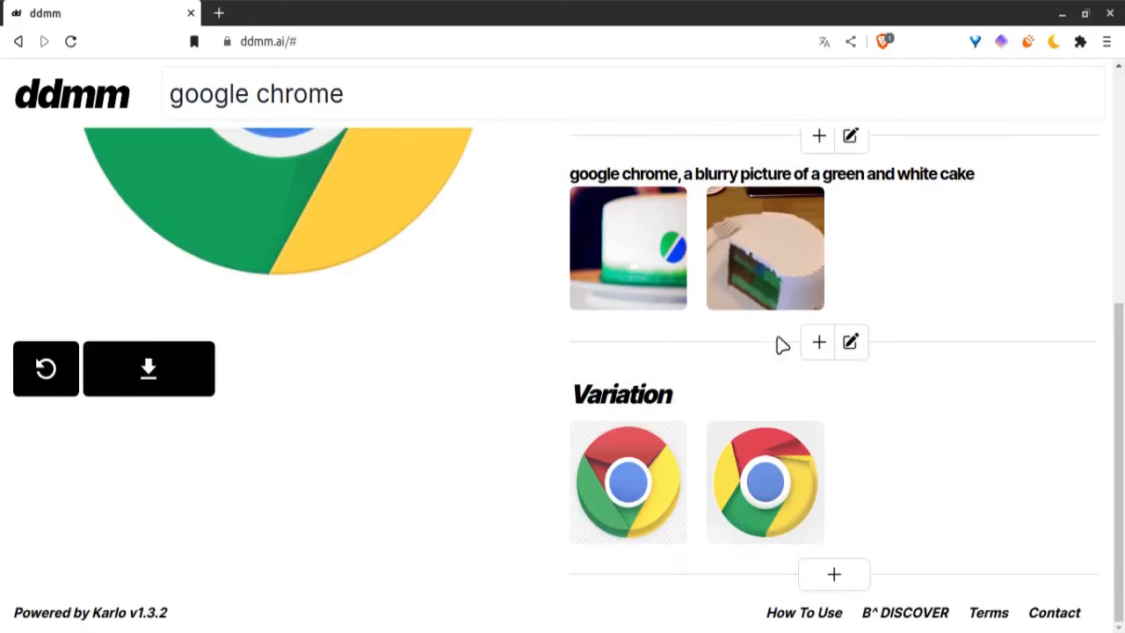
{"action": "scroll", "coordinate": [569, 452], "scroll_direction": "up", "scroll_amount": 5}
{"action": "scroll", "coordinate": [569, 452], "scroll_direction": "down", "scroll_amount": 5}
{"action": "scroll", "coordinate": [568, 451], "scroll_direction": "up", "scroll_amount": 5}
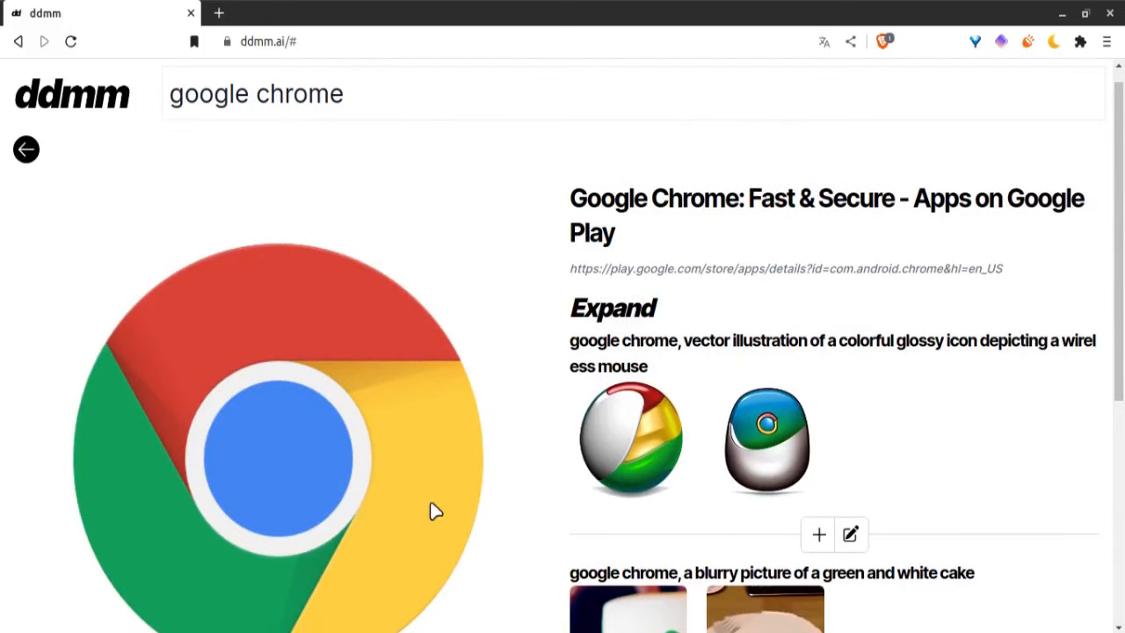
- Generate more Variation images of the Google Play Chrome logo
{"action": "scroll", "coordinate": [391, 297], "scroll_direction": "down", "scroll_amount": 5}
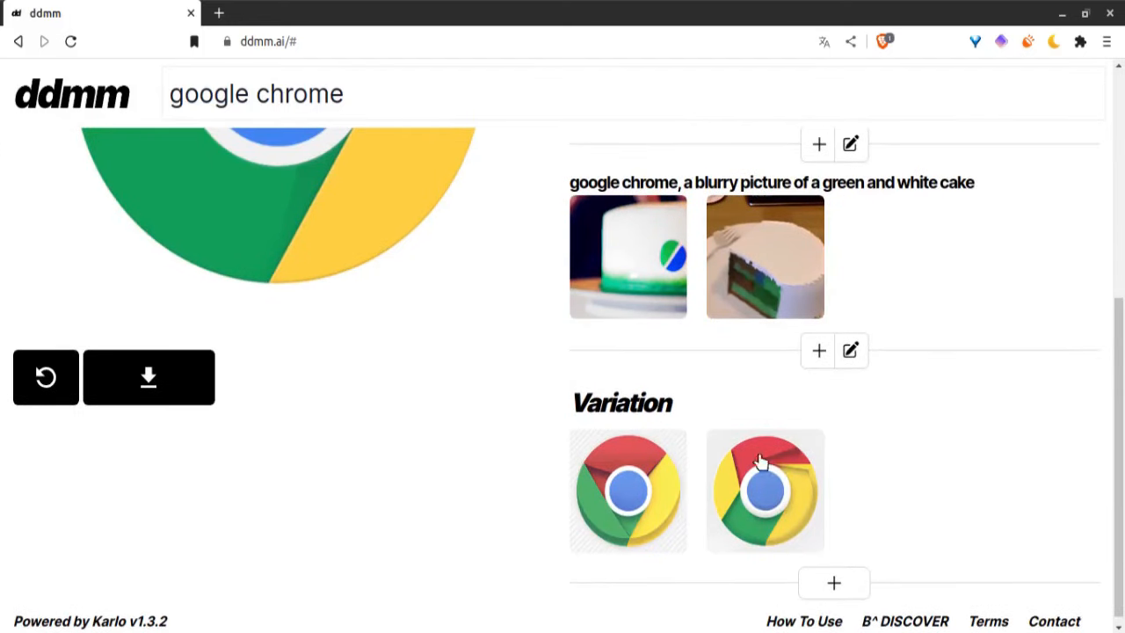
{"action": "left_click", "coordinate": [810, 584]}
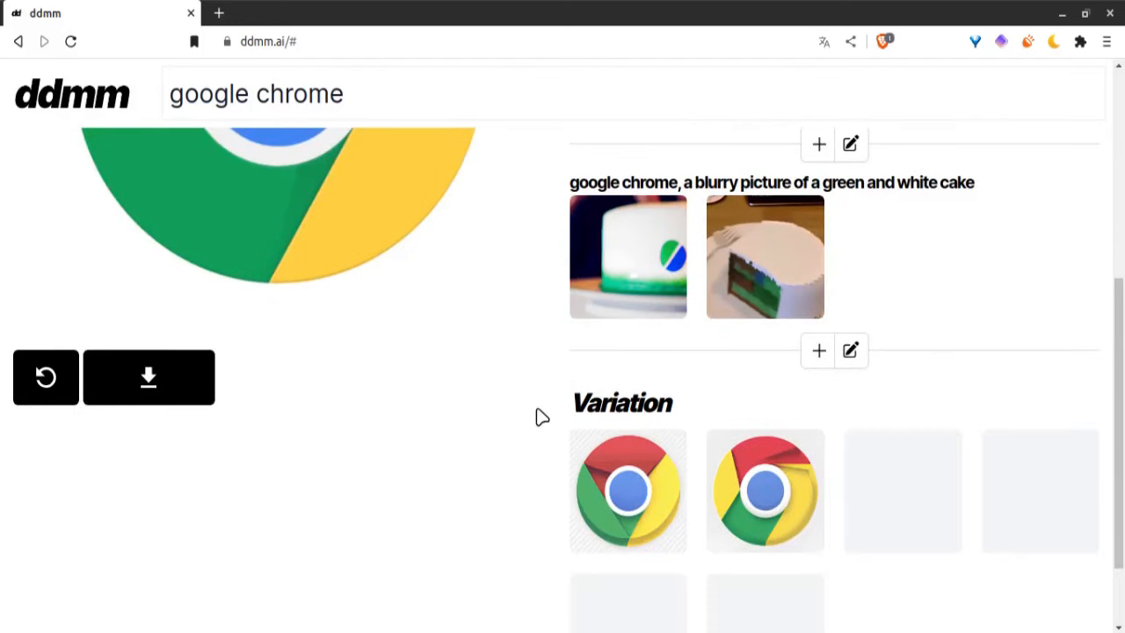
{"action": "scroll", "coordinate": [535, 416], "scroll_direction": "down", "scroll_amount": 1}
- Show the first Variation image of the Chrome logo in the large preview and examine it
{"action": "left_click", "coordinate": [650, 425]}
{"action": "scroll", "coordinate": [651, 425], "scroll_direction": "up", "scroll_amount": 5}
{"action": "scroll", "coordinate": [651, 425], "scroll_direction": "down", "scroll_amount": 2}
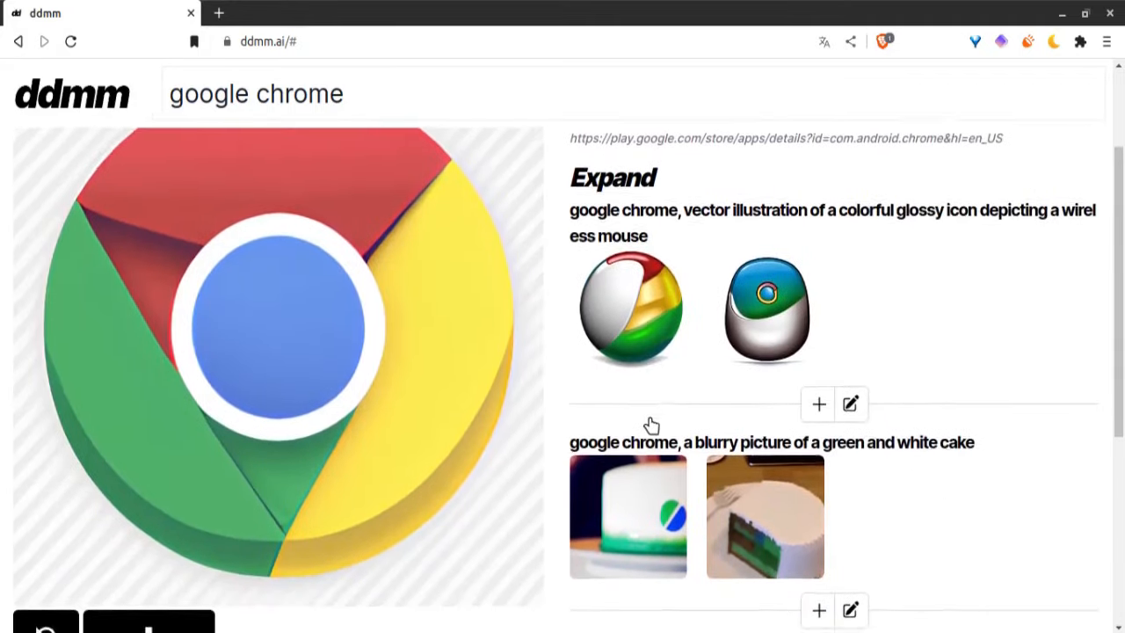
{"action": "scroll", "coordinate": [652, 425], "scroll_direction": "up", "scroll_amount": 2}
{"action": "scroll", "coordinate": [651, 425], "scroll_direction": "down", "scroll_amount": 1}
{"action": "scroll", "coordinate": [651, 425], "scroll_direction": "down", "scroll_amount": 1}
{"action": "scroll", "coordinate": [651, 425], "scroll_direction": "up", "scroll_amount": 1}
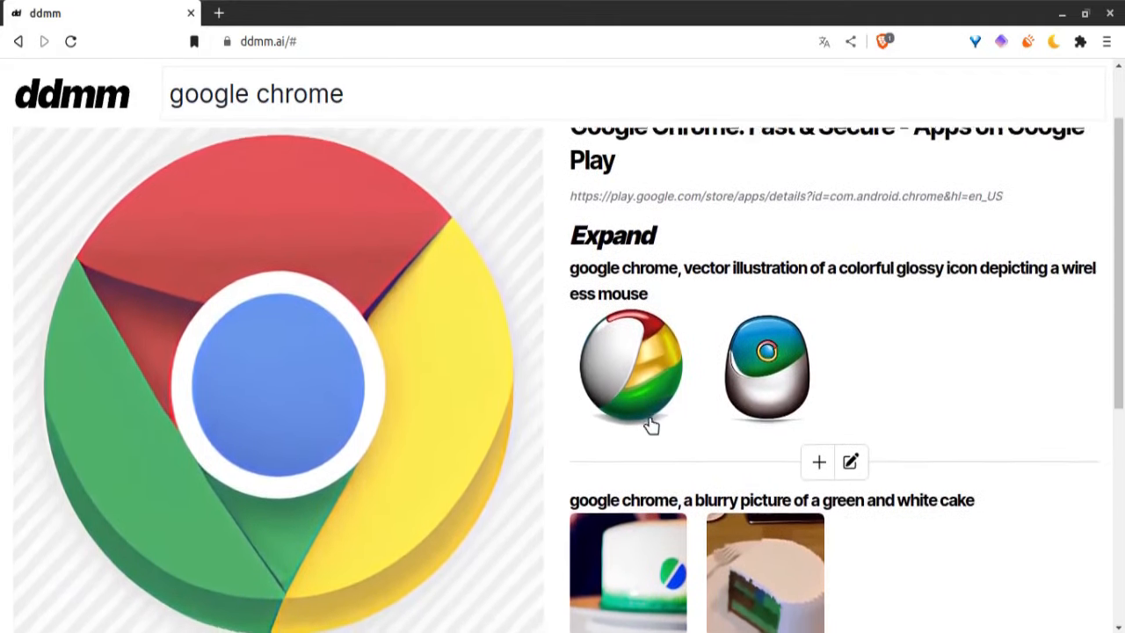
{"action": "scroll", "coordinate": [651, 426], "scroll_direction": "down", "scroll_amount": 1}
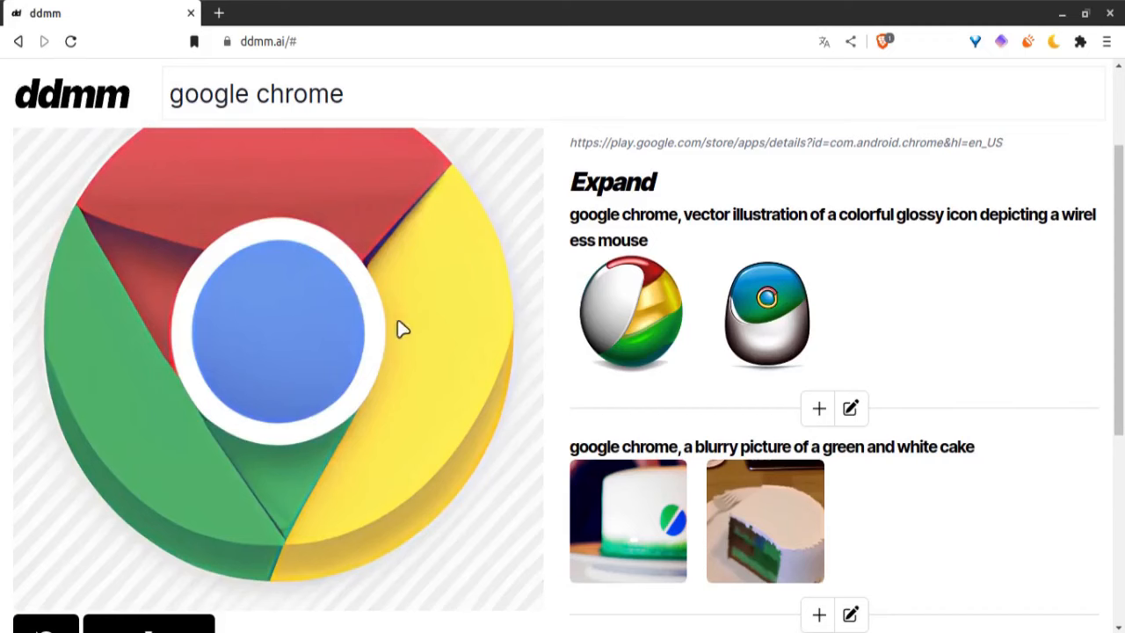
- Show the second, third and fourth Variation images of the Chrome logo one after another in the large preview and examine them
{"action": "scroll", "coordinate": [386, 343], "scroll_direction": "down", "scroll_amount": 3}
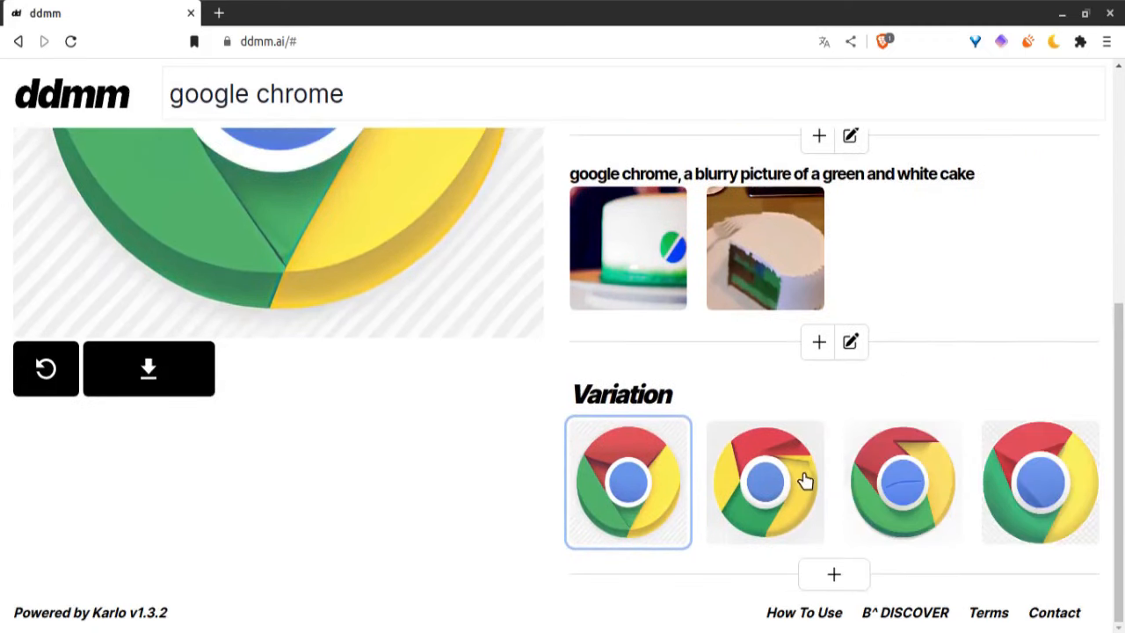
{"action": "left_click", "coordinate": [803, 481]}
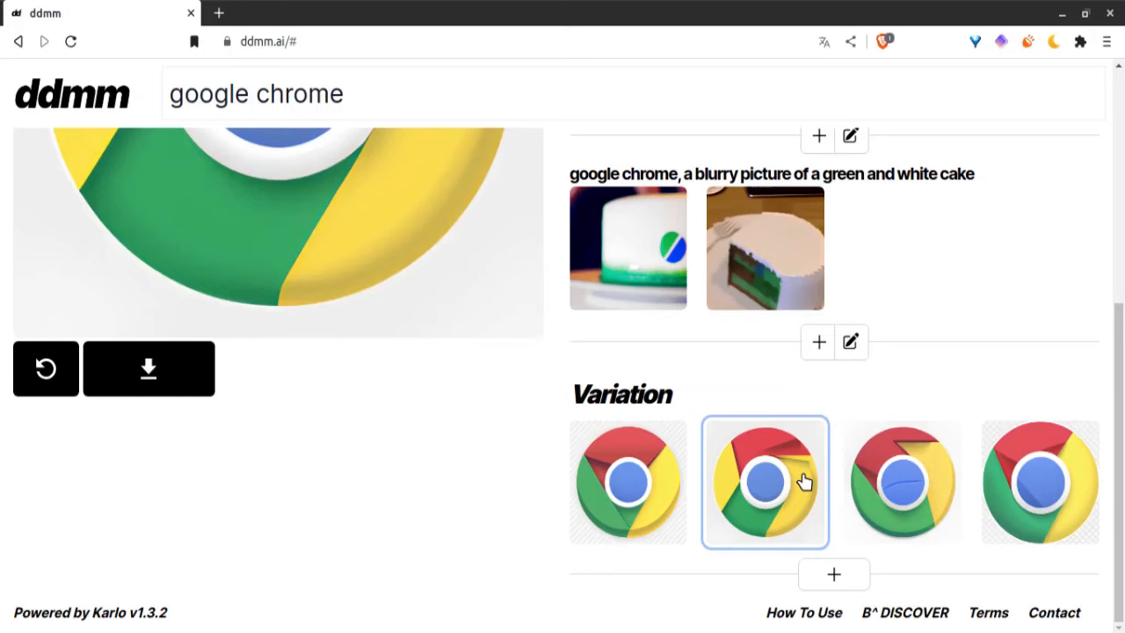
{"action": "left_click", "coordinate": [893, 488]}
{"action": "scroll", "coordinate": [891, 326], "scroll_direction": "up", "scroll_amount": 5}
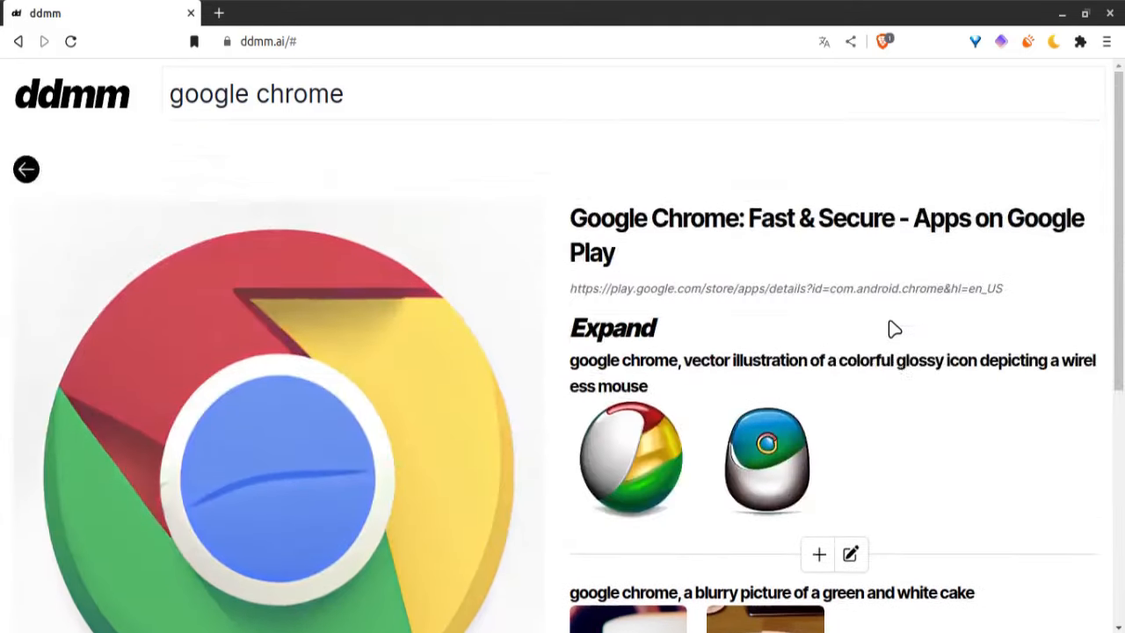
{"action": "scroll", "coordinate": [891, 326], "scroll_direction": "down", "scroll_amount": 3}
{"action": "scroll", "coordinate": [889, 322], "scroll_direction": "down", "scroll_amount": 2}
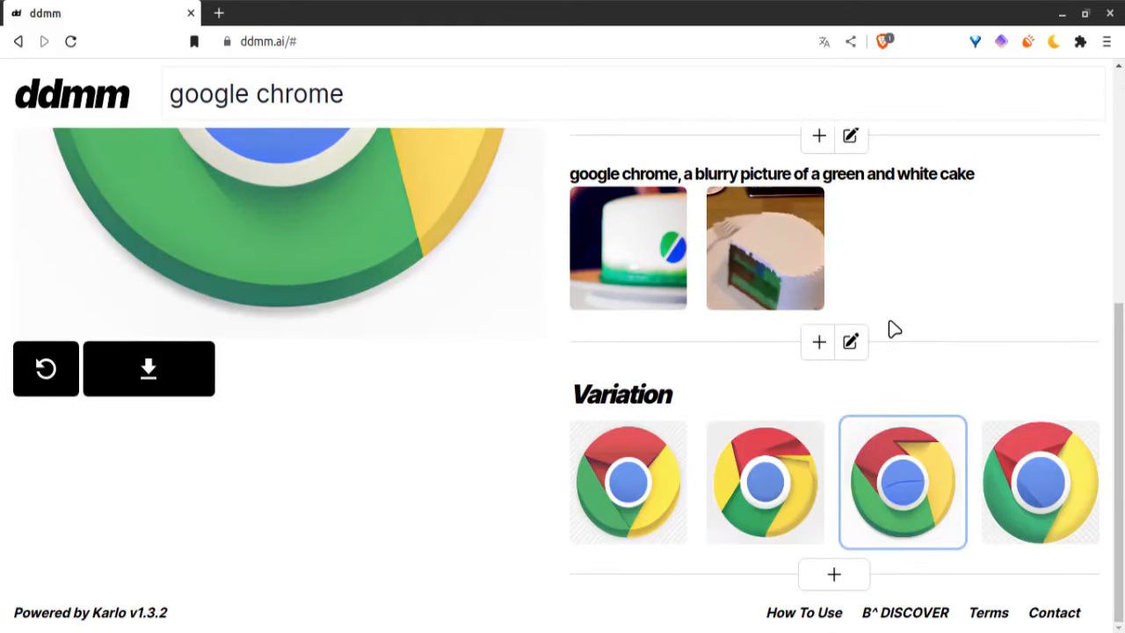
{"action": "scroll", "coordinate": [1055, 539], "scroll_direction": "up", "scroll_amount": 5}
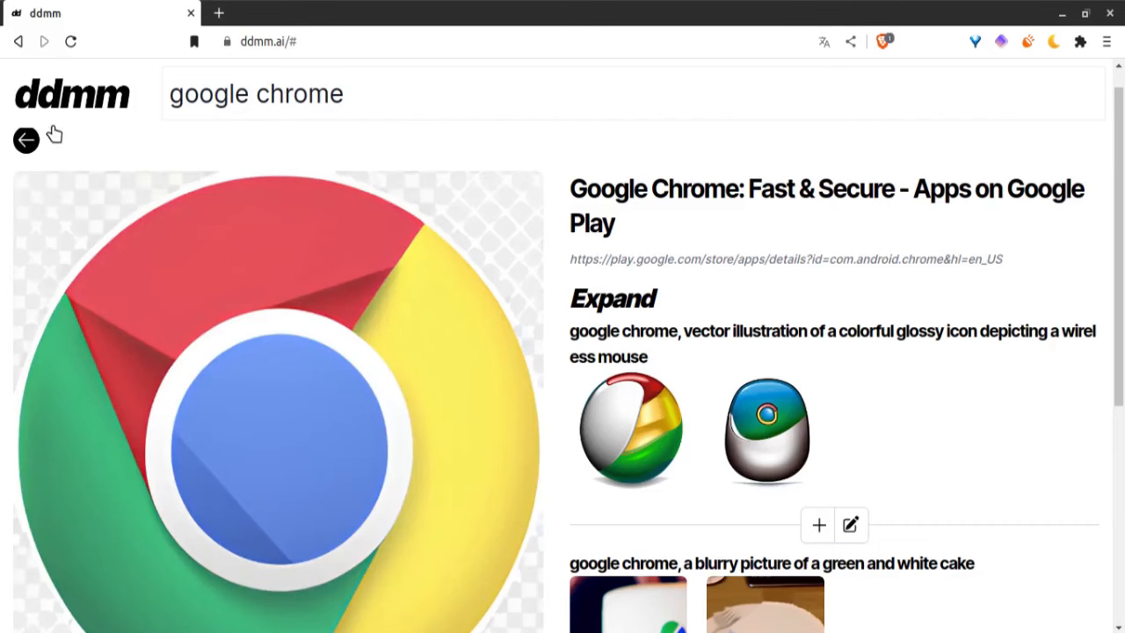
- Return to the google chrome search results and open the web source options to see which sites are available
{"action": "left_click", "coordinate": [24, 141]}
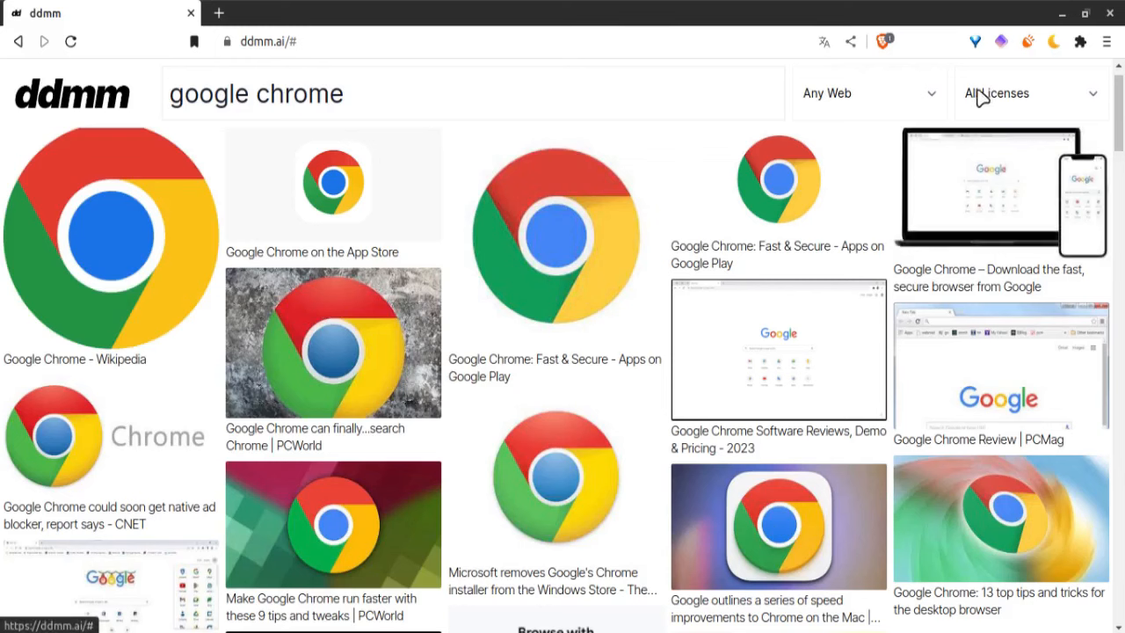
{"action": "left_click", "coordinate": [873, 102]}
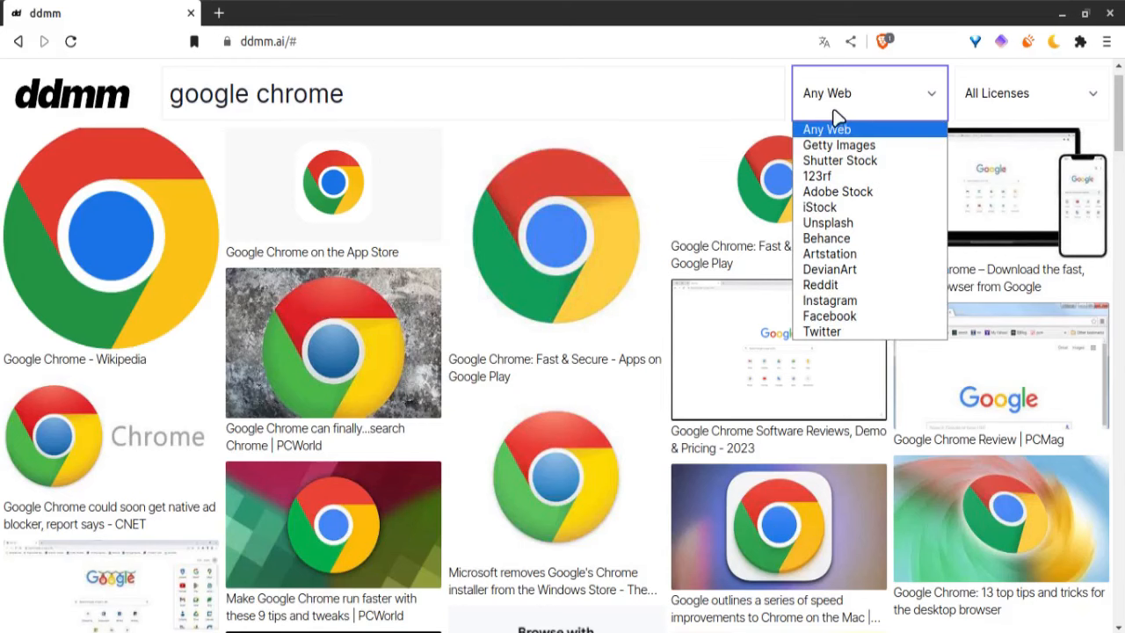
- Filter the google chrome results by the Creative Commons license and look through the matching images
{"action": "left_click", "coordinate": [964, 93]}
{"action": "left_click", "coordinate": [1009, 113]}
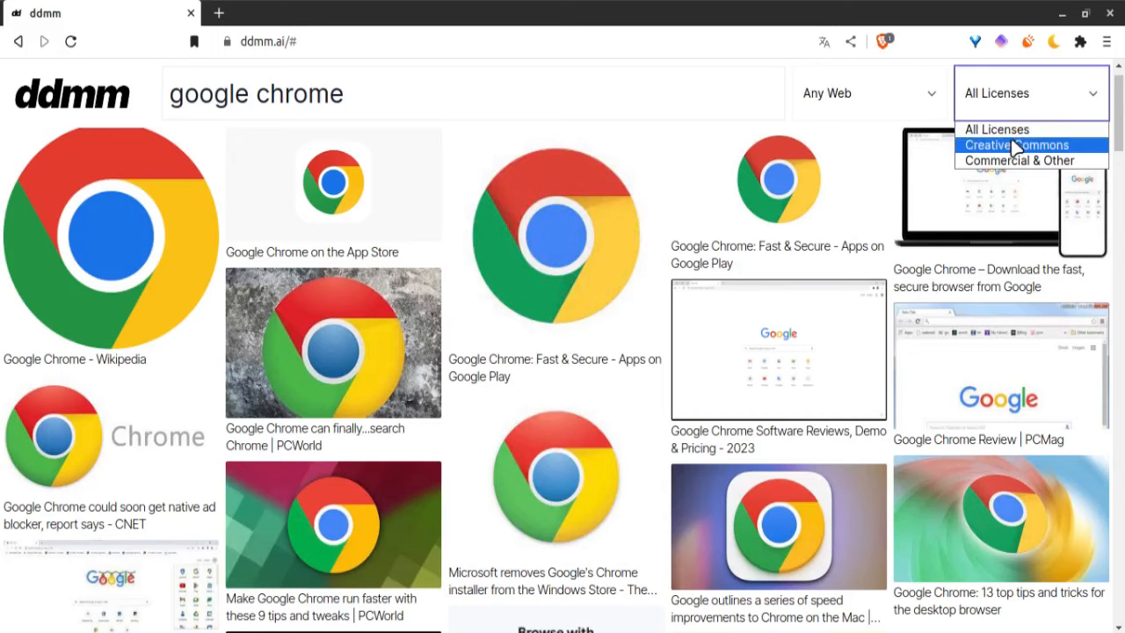
{"action": "left_click", "coordinate": [1015, 147]}
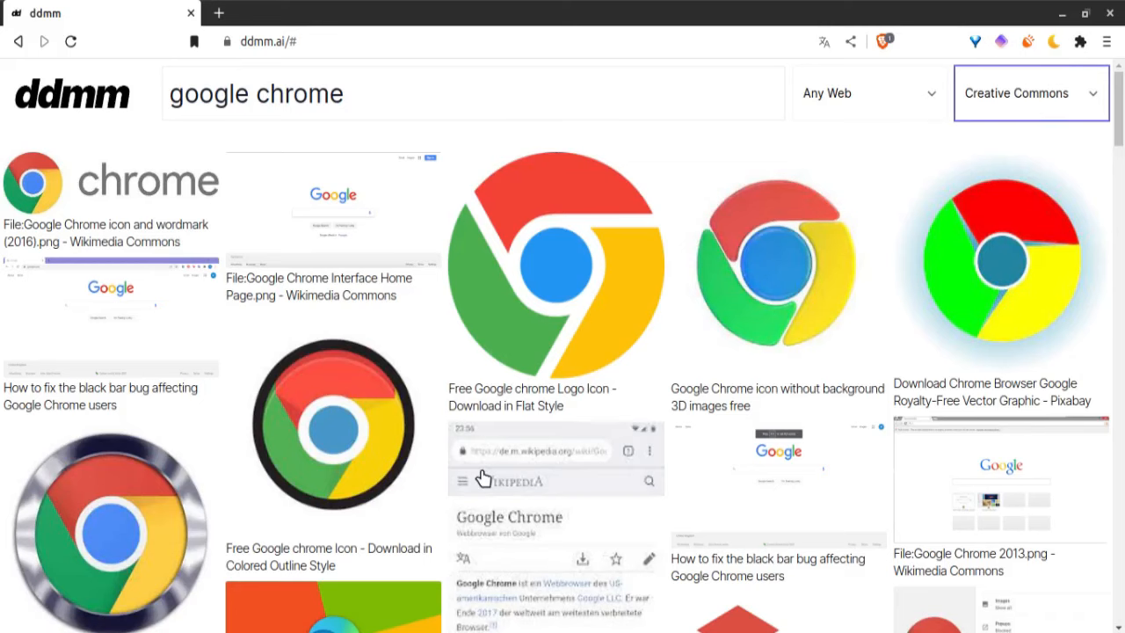
{"action": "scroll", "coordinate": [477, 535], "scroll_direction": "down", "scroll_amount": 5}
{"action": "scroll", "coordinate": [479, 540], "scroll_direction": "down", "scroll_amount": 10}
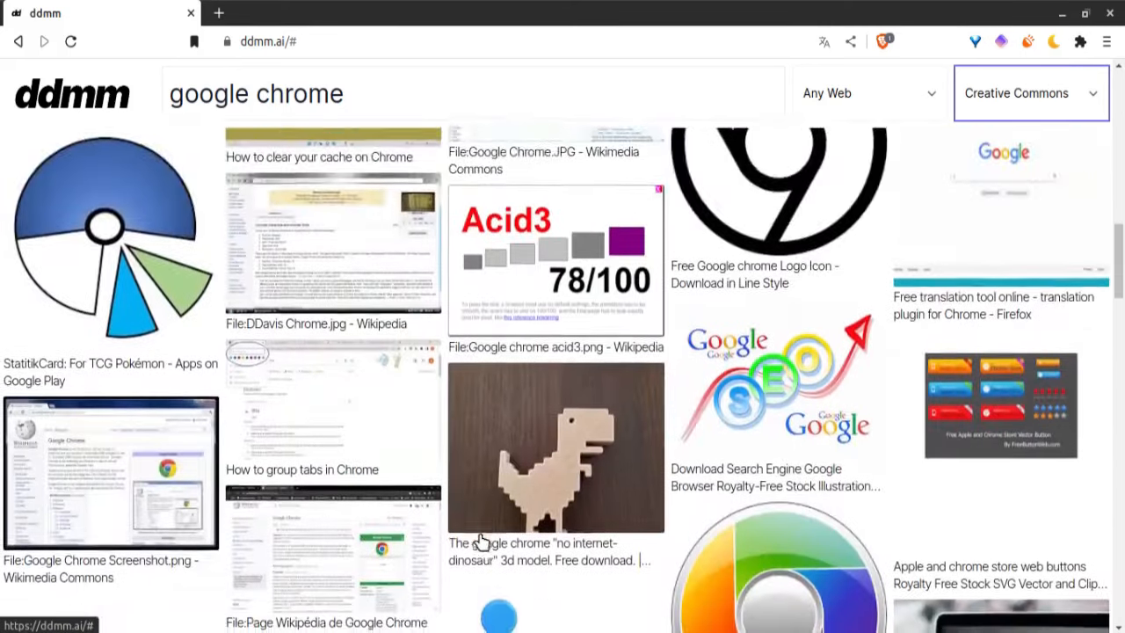
{"action": "scroll", "coordinate": [479, 540], "scroll_direction": "up", "scroll_amount": 8}
{"action": "scroll", "coordinate": [481, 542], "scroll_direction": "up", "scroll_amount": 10}
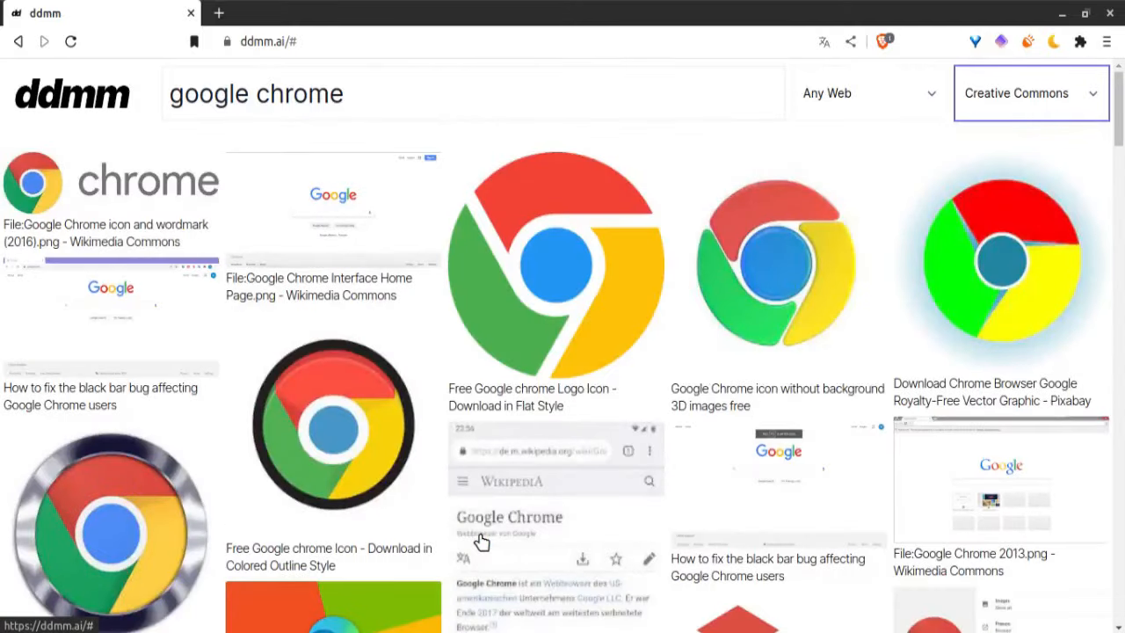